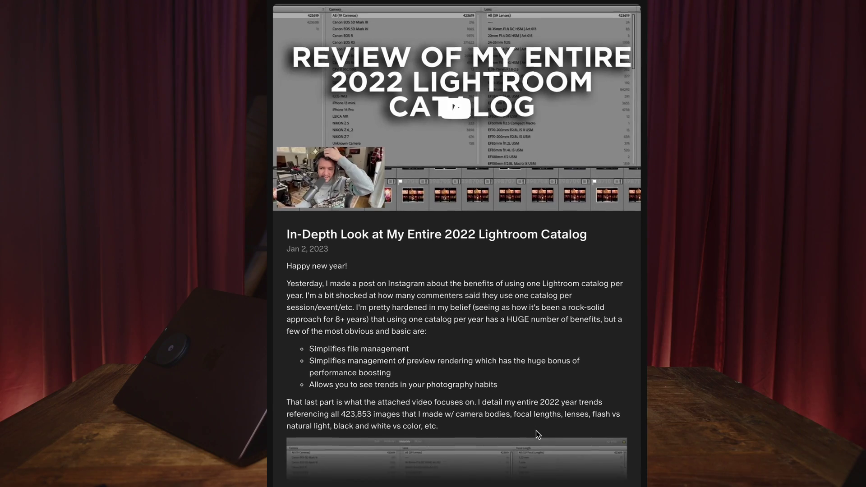
# Step: Scroll down the Patreon page past the comments to the Complete 2020 Workflow post
pyautogui.scroll(-10, 536, 431)
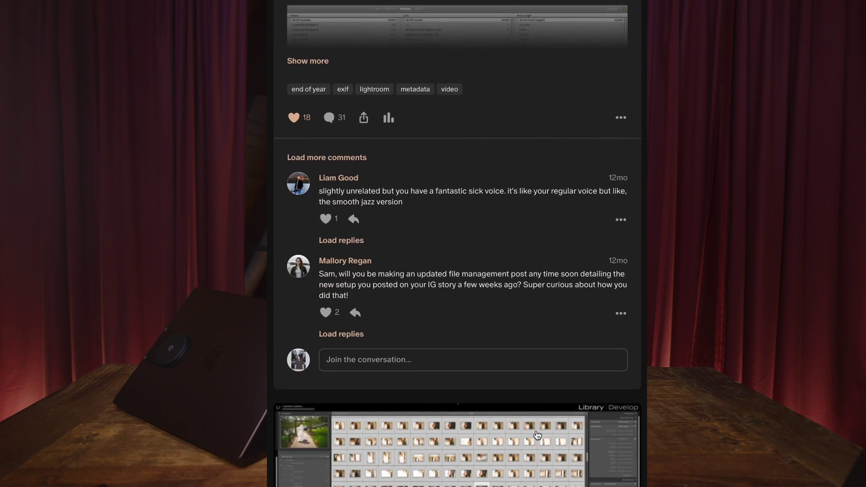
pyautogui.scroll(-10, 536, 435)
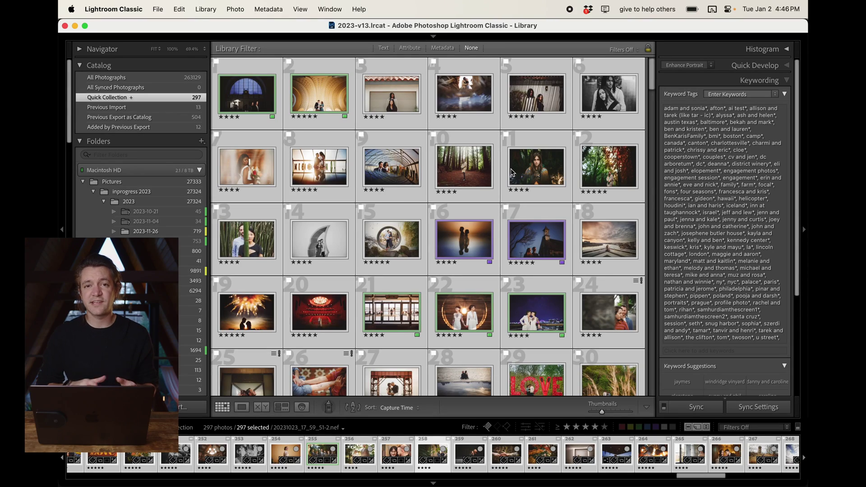
# Step: Create a new catalog named 2024 in the Pictures folder via File > New Catalog
pyautogui.moveTo(511, 172)
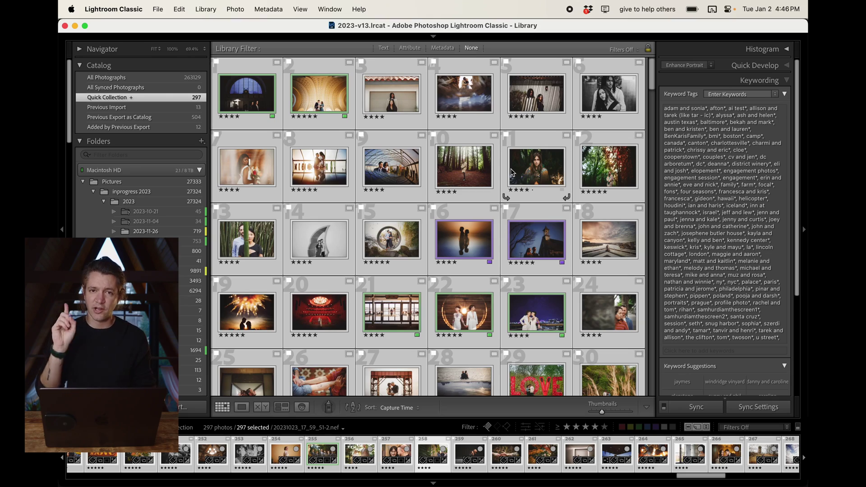
pyautogui.scroll(-15, 510, 172)
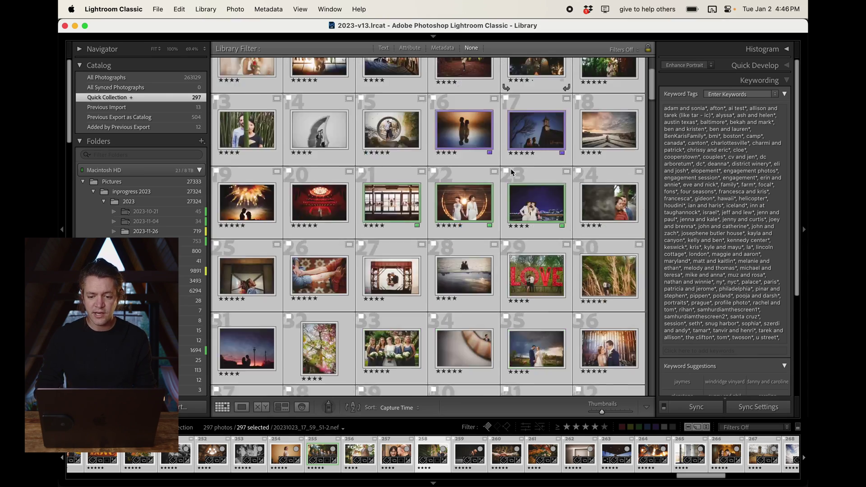
pyautogui.click(158, 8)
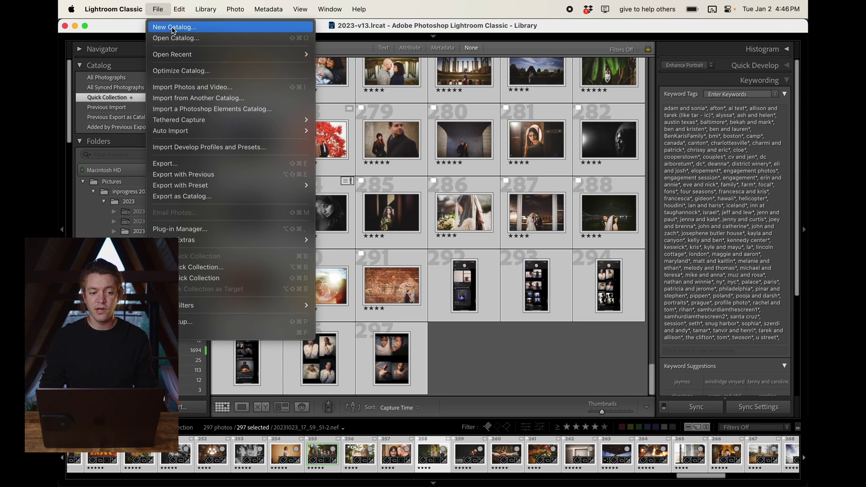
pyautogui.click(173, 27)
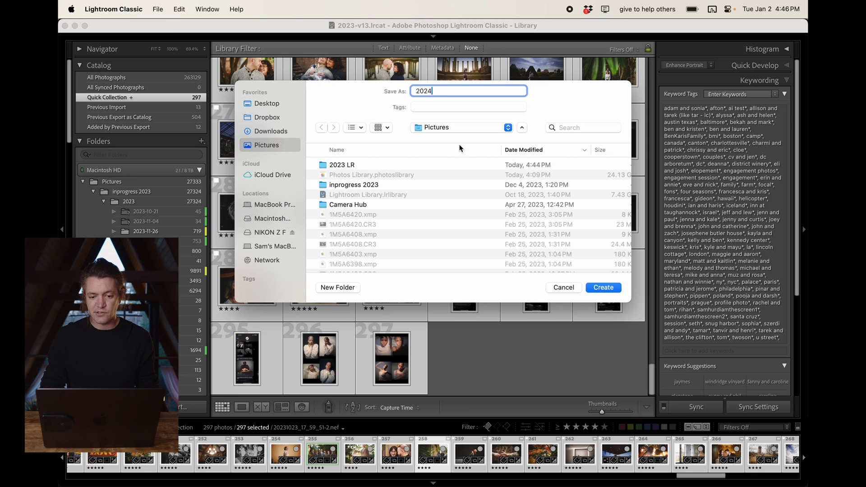
pyautogui.click(609, 289)
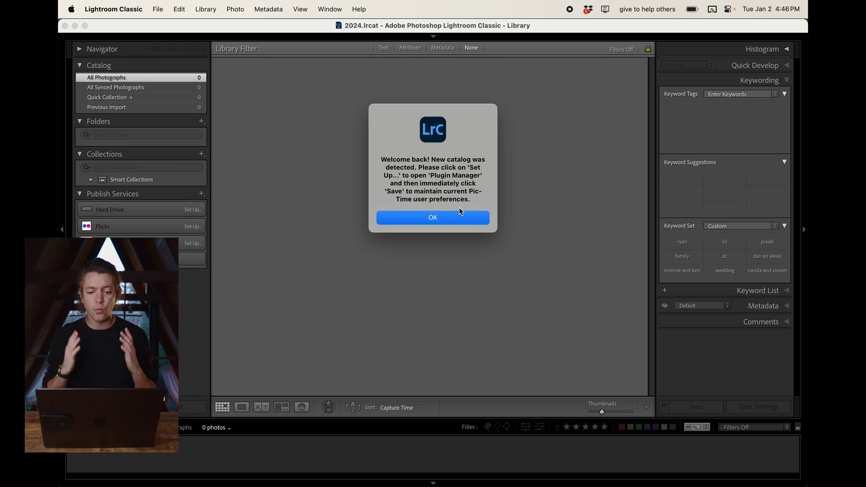
# Step: Dismiss the Pic-Time 'Welcome back' alert with OK
pyautogui.click(461, 214)
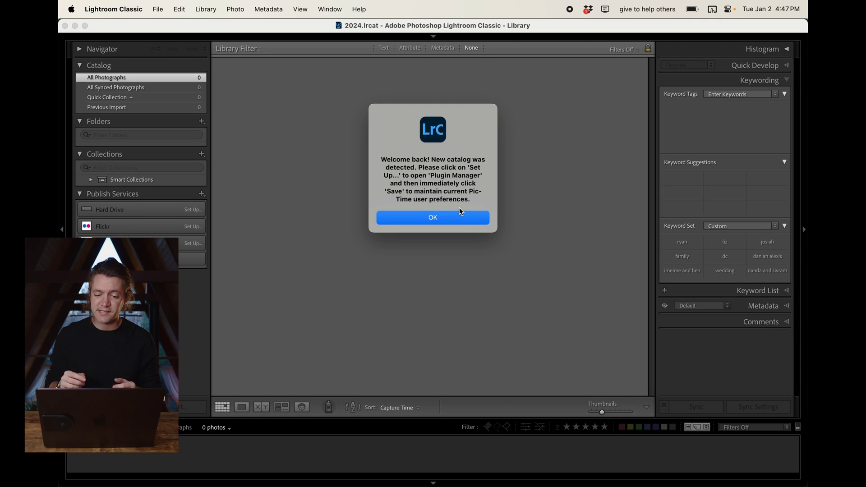
pyautogui.click(461, 213)
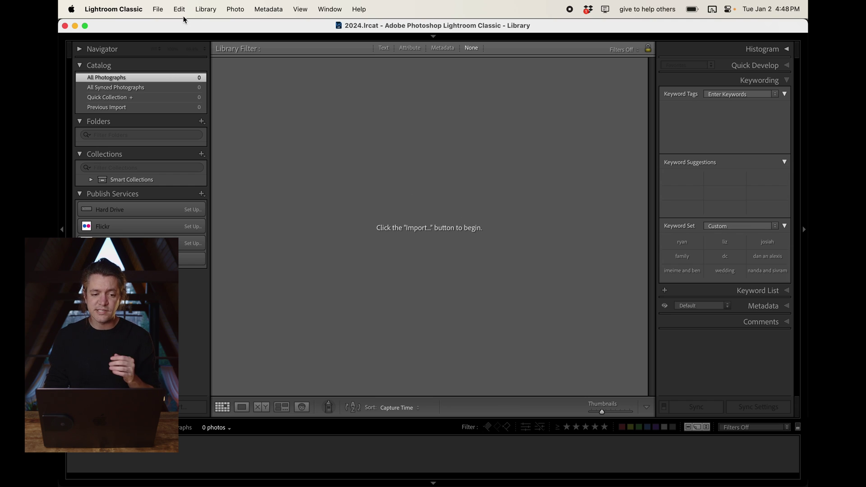
# Step: Open Preferences at the Performance tab, keeping Use Graphics Processor on Custom
pyautogui.click(133, 11)
pyautogui.click(127, 13)
pyautogui.click(126, 13)
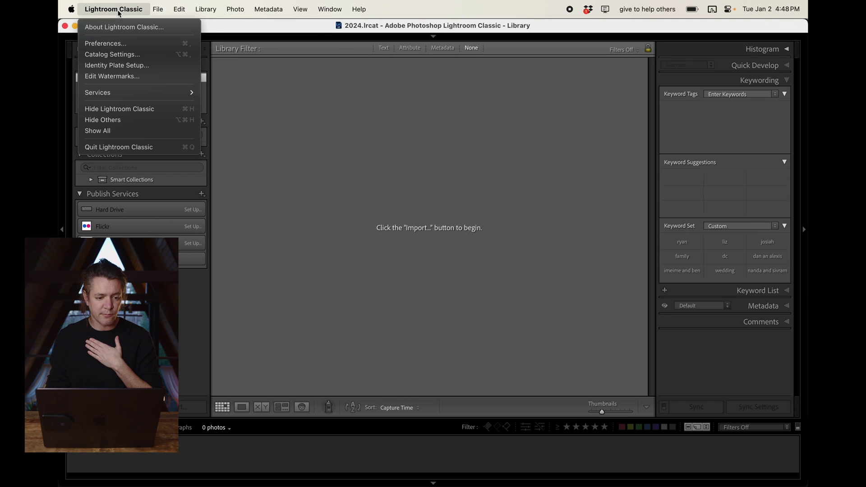
pyautogui.click(118, 41)
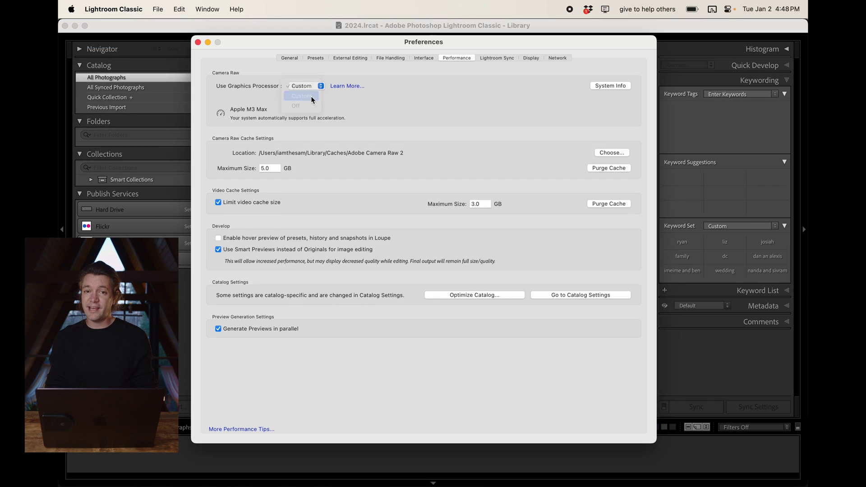
pyautogui.click(301, 96)
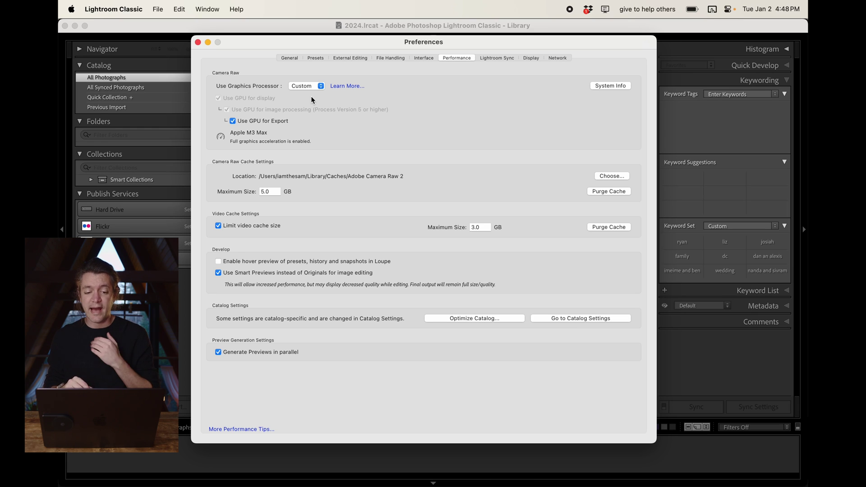
pyautogui.click(309, 87)
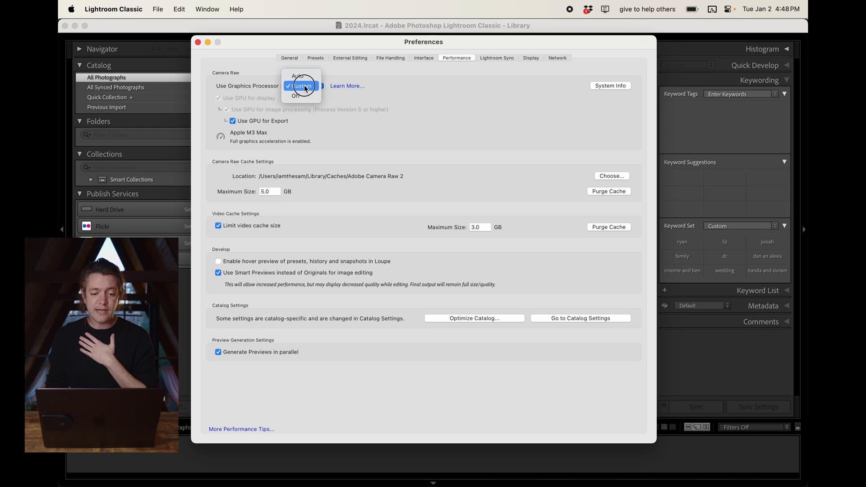
pyautogui.click(303, 86)
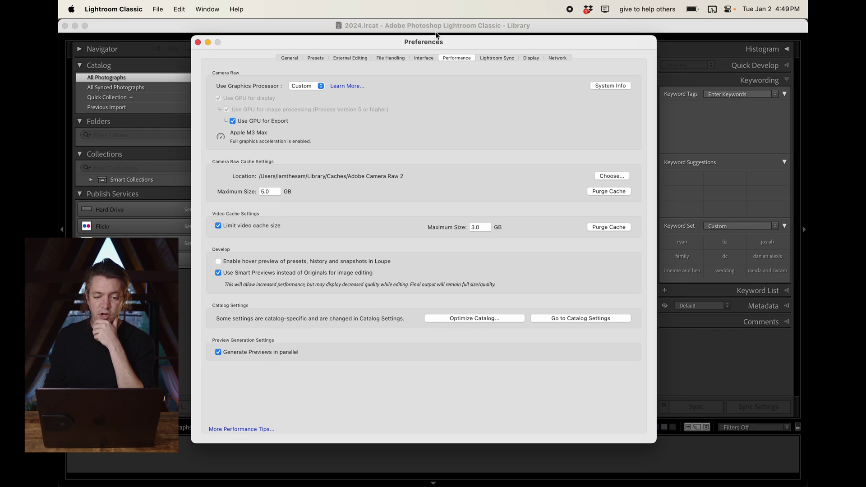
pyautogui.click(318, 58)
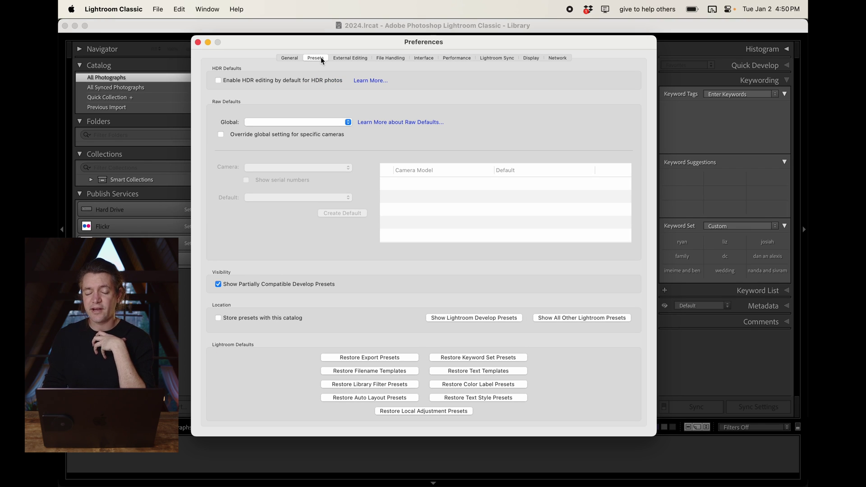
# Step: Set the global raw default to the Imagine Gainstage preset and enable per-camera overrides
pyautogui.click(281, 123)
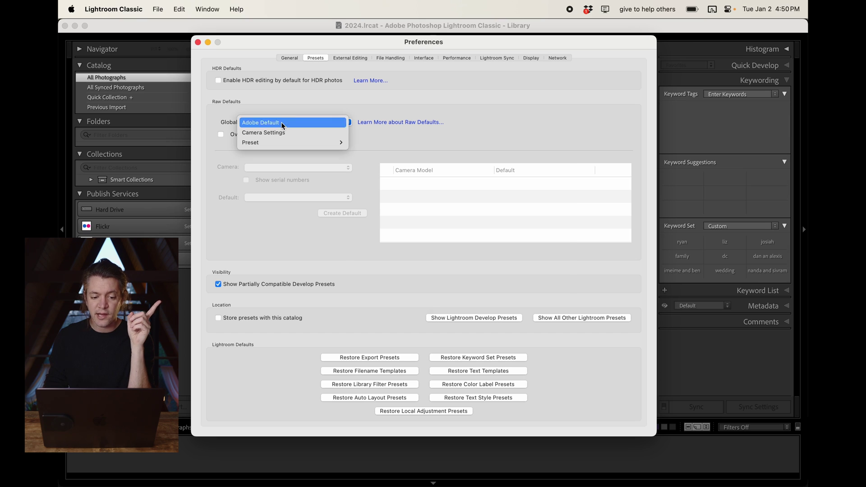
pyautogui.click(503, 292)
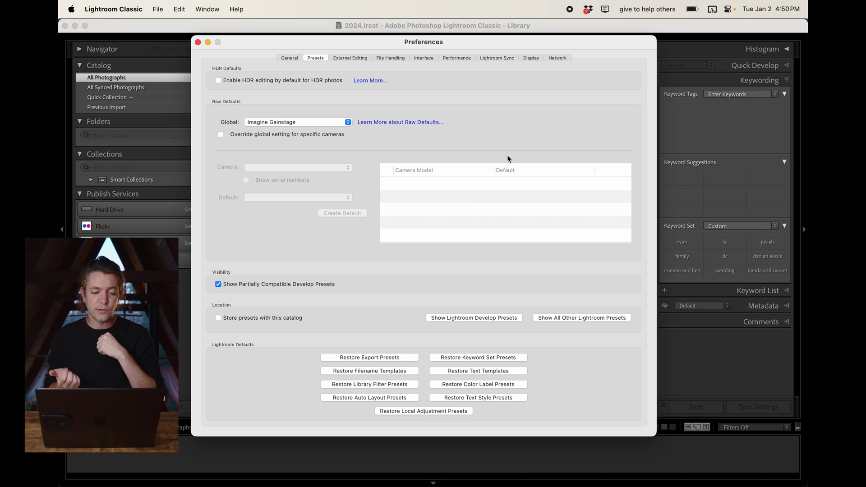
pyautogui.click(276, 134)
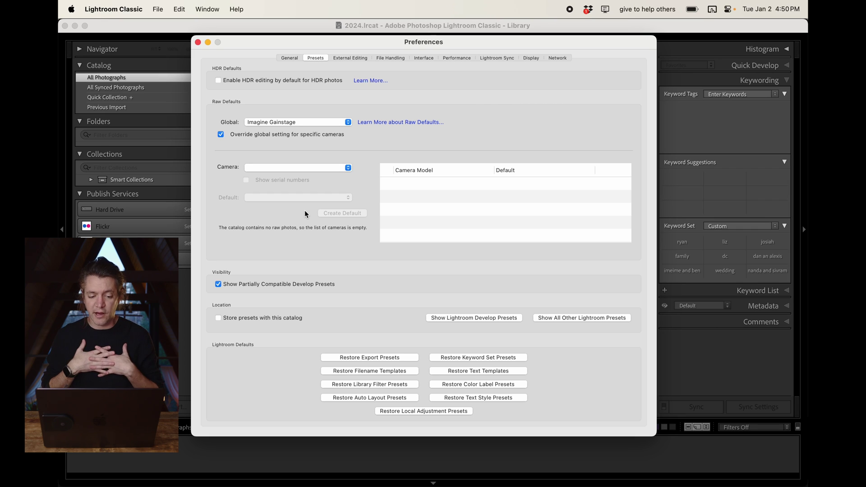
# Step: Confirm external editing uses Adobe Photoshop 2024 with the PSD file format
pyautogui.click(351, 58)
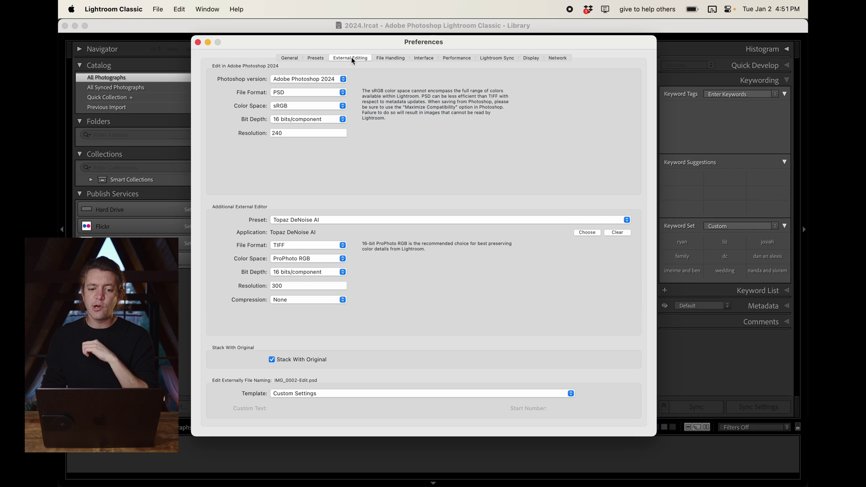
pyautogui.click(305, 79)
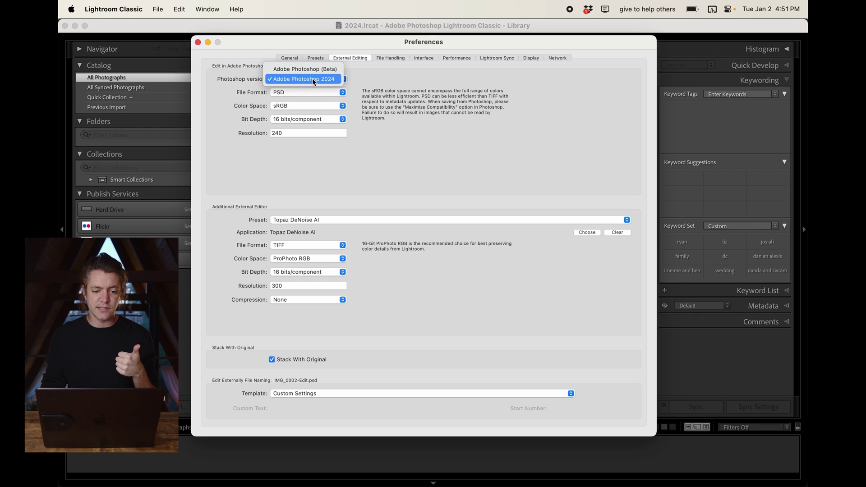
pyautogui.click(312, 78)
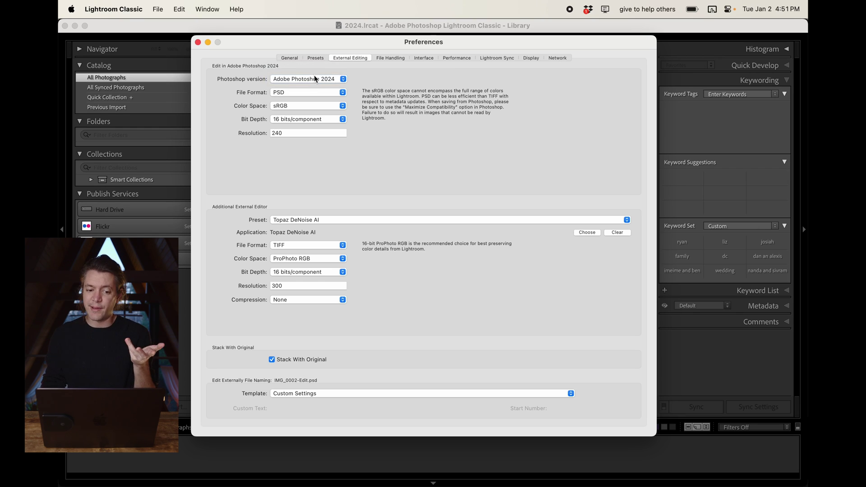
pyautogui.click(314, 76)
pyautogui.click(311, 80)
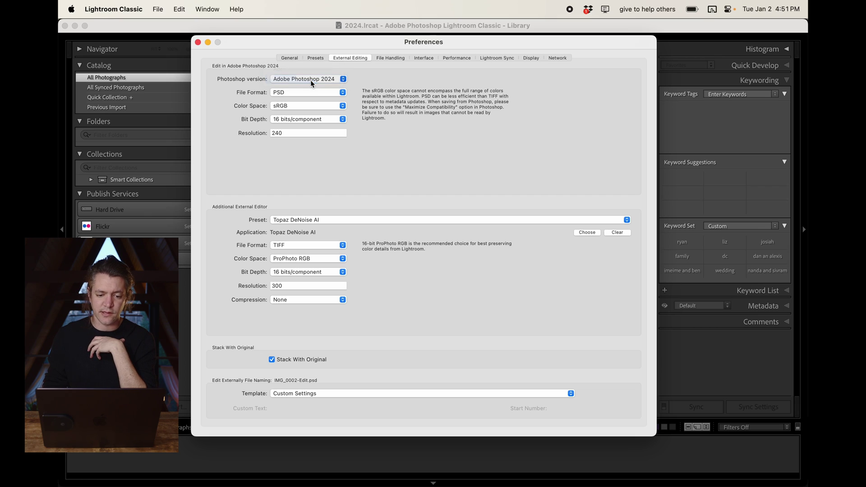
pyautogui.click(288, 93)
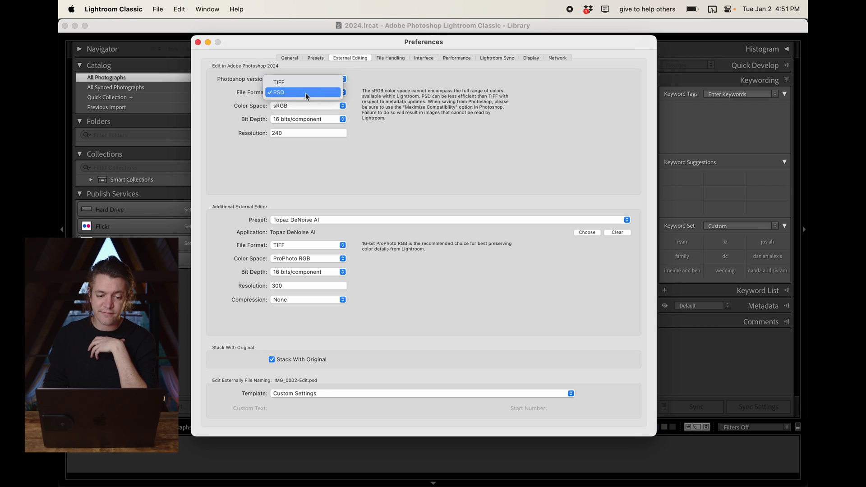
pyautogui.click(305, 93)
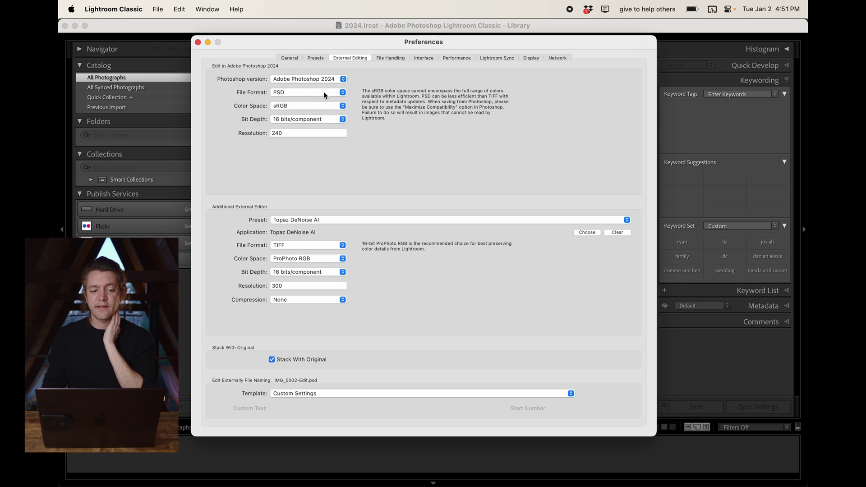
# Step: Keep sRGB colour space and 16 bits/component bit depth, then close Preferences
pyautogui.click(299, 107)
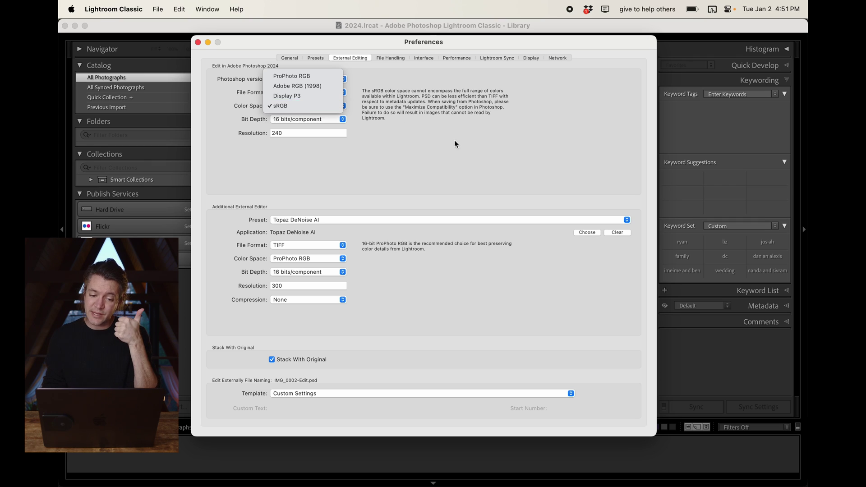
pyautogui.click(409, 122)
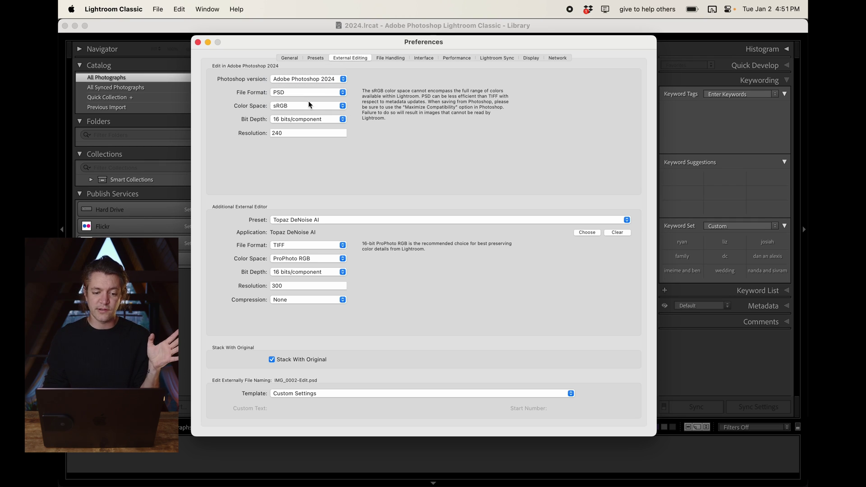
pyautogui.click(309, 105)
pyautogui.click(407, 108)
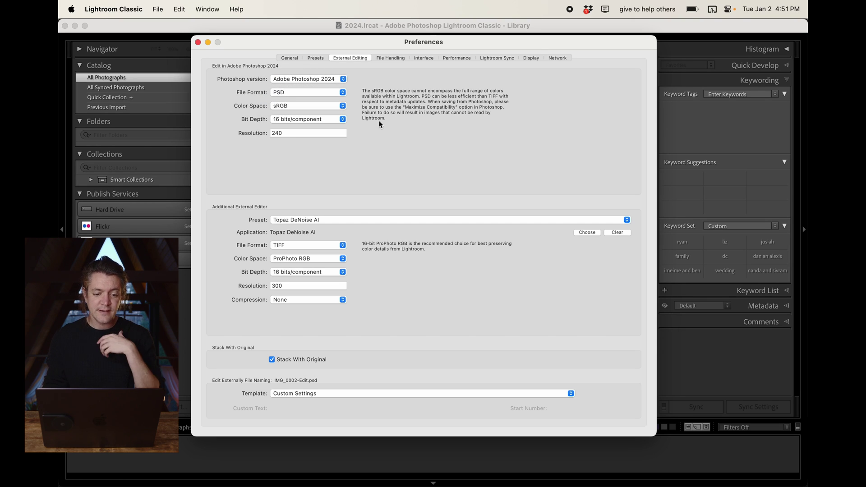
pyautogui.click(308, 119)
pyautogui.click(416, 144)
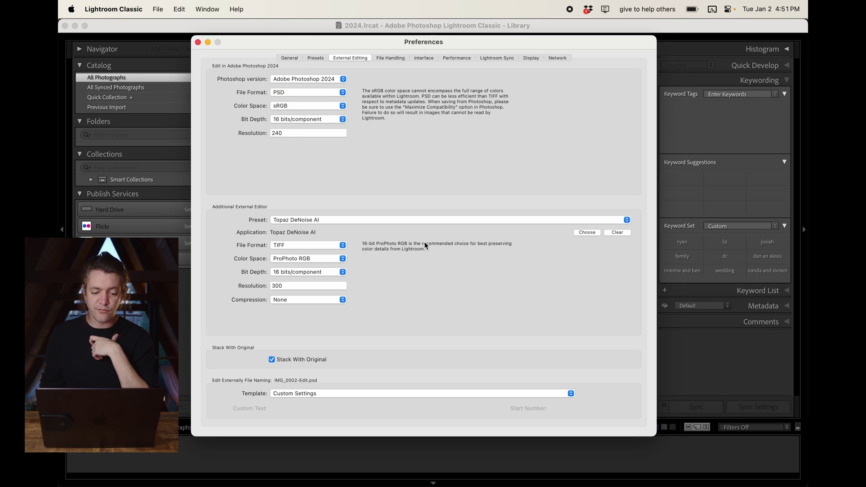
pyautogui.press('super+w')
pyautogui.click(132, 10)
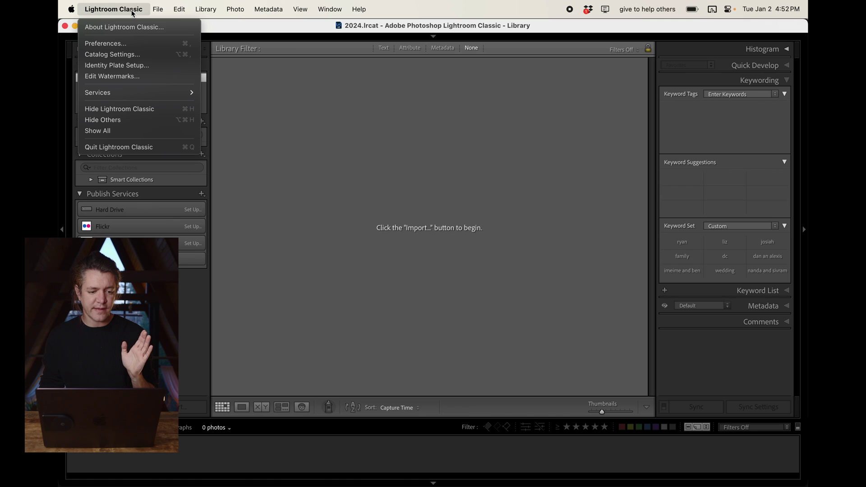
# Step: Set File Handling Preview Quality to High, keeping Auto (3024px) previews and 30-day 1:1 discard
pyautogui.click(131, 54)
pyautogui.click(443, 102)
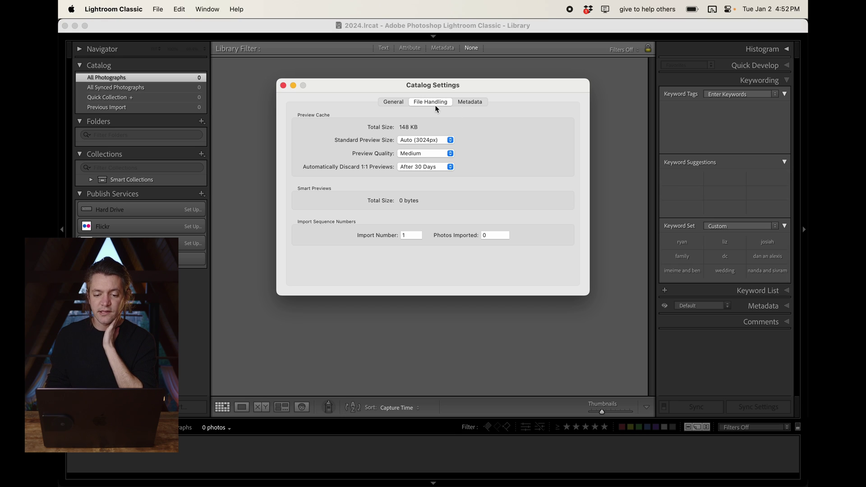
pyautogui.click(419, 141)
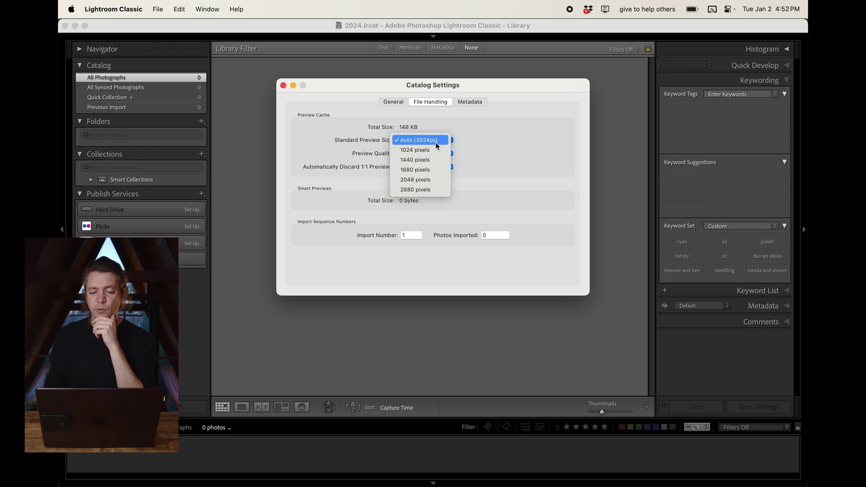
pyautogui.click(436, 143)
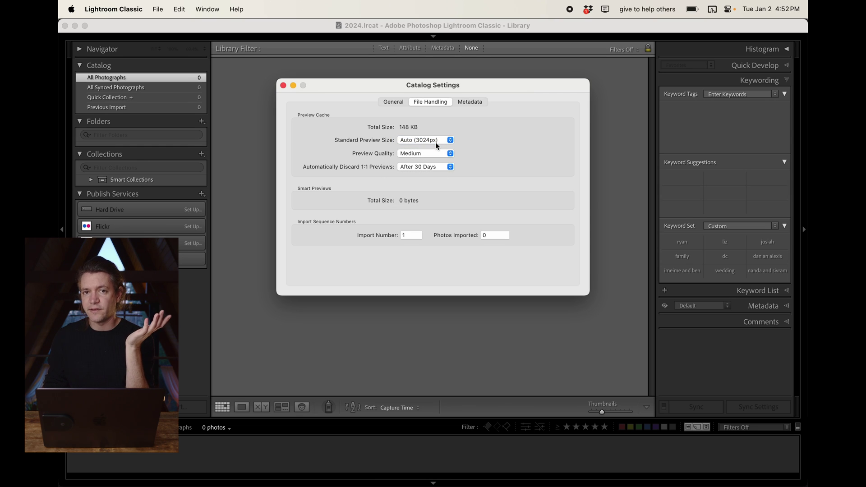
pyautogui.click(428, 142)
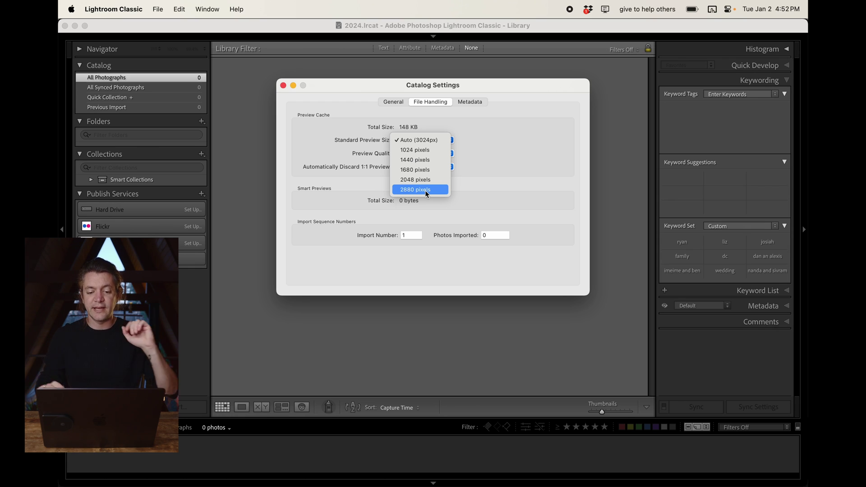
pyautogui.click(508, 161)
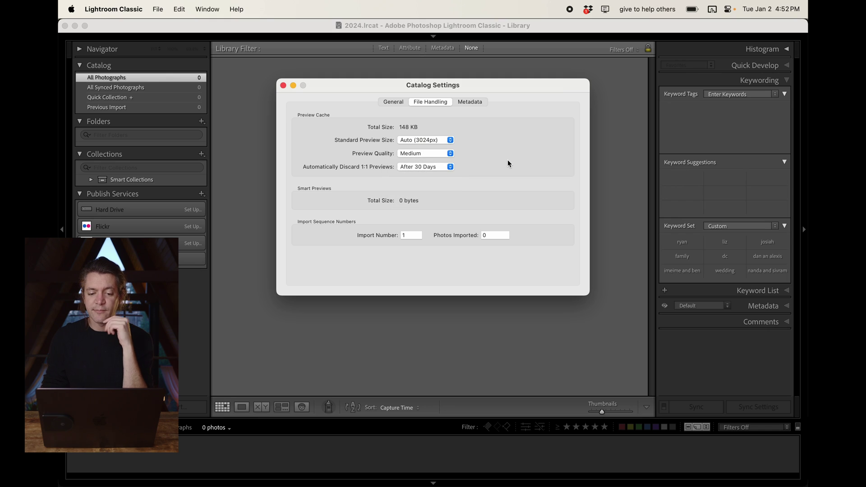
pyautogui.click(426, 153)
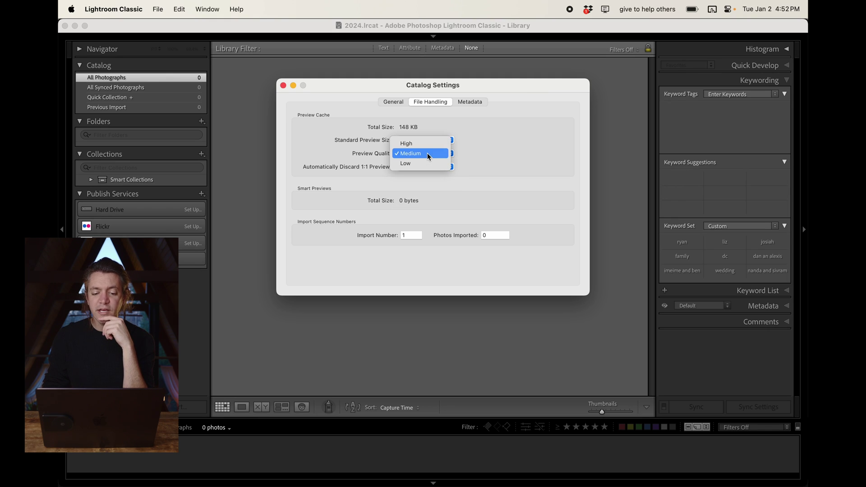
pyautogui.click(422, 148)
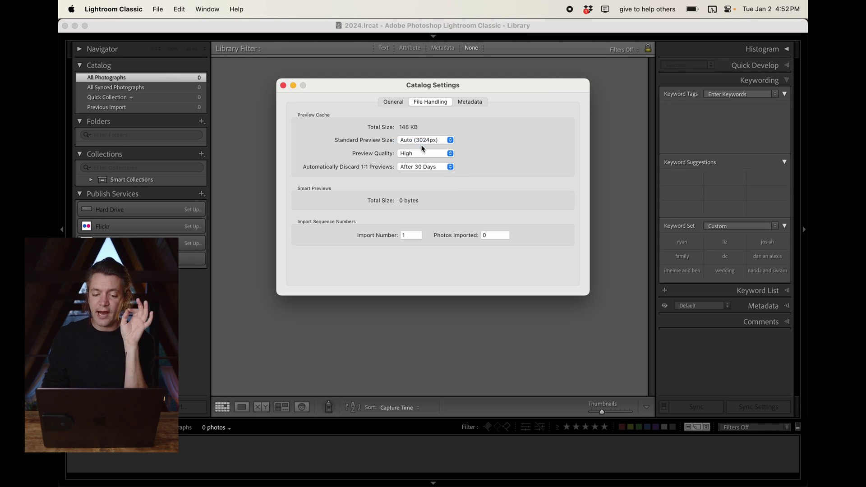
pyautogui.click(417, 169)
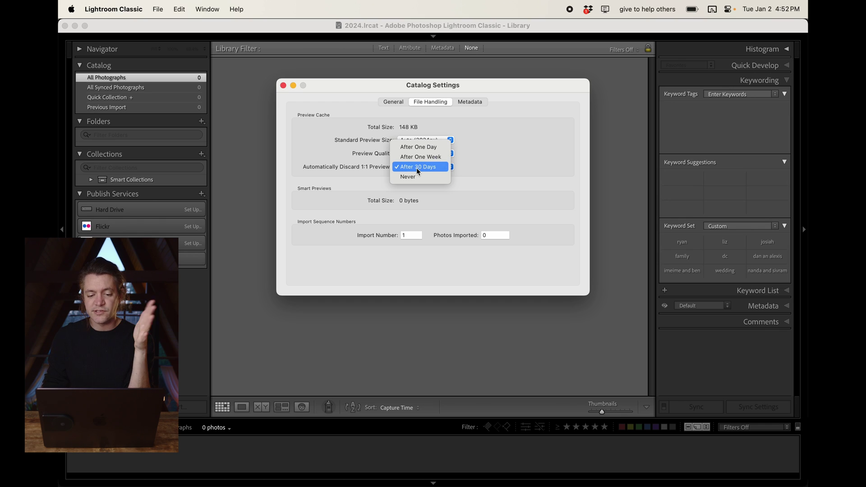
pyautogui.click(417, 169)
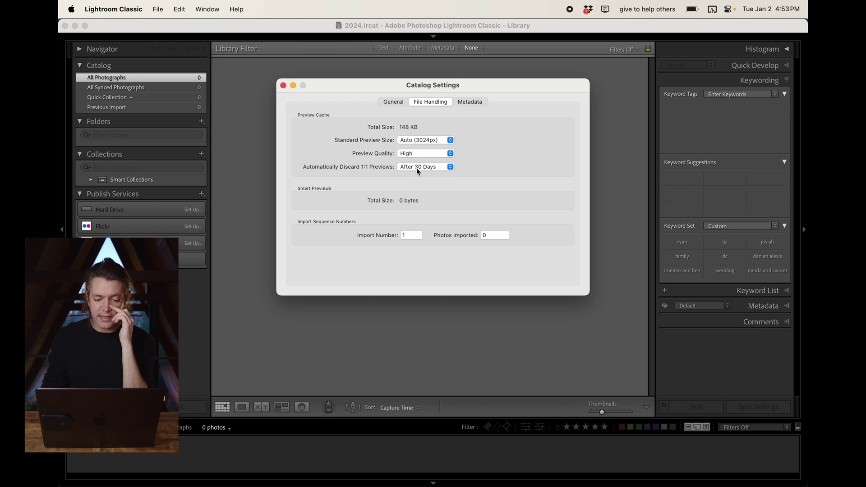
# Step: Enable 'Automatically write changes into XMP' on the Metadata tab and close Catalog Settings
pyautogui.click(472, 101)
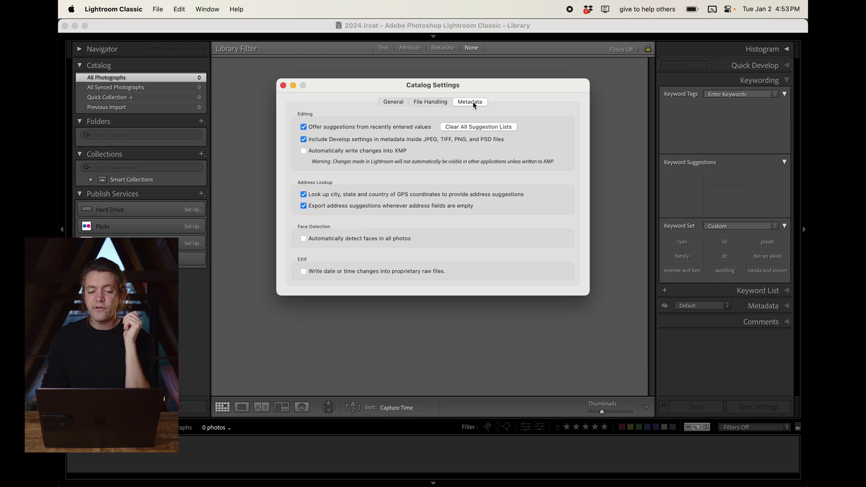
pyautogui.click(322, 152)
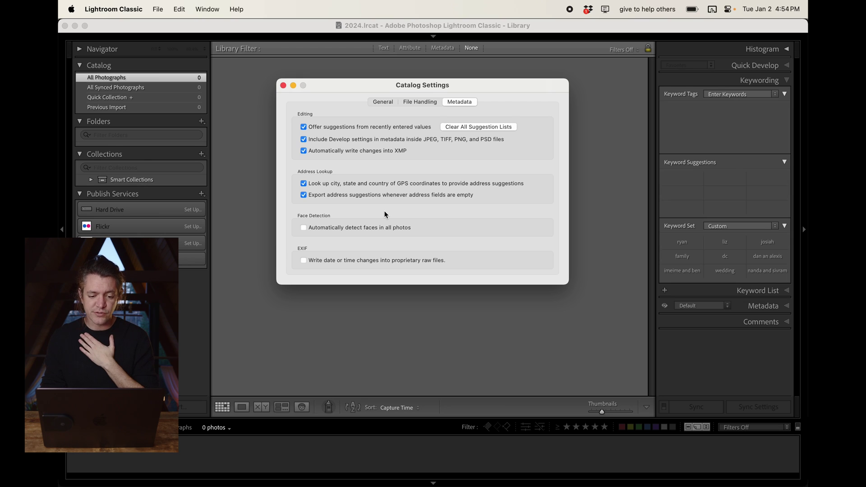
pyautogui.click(424, 102)
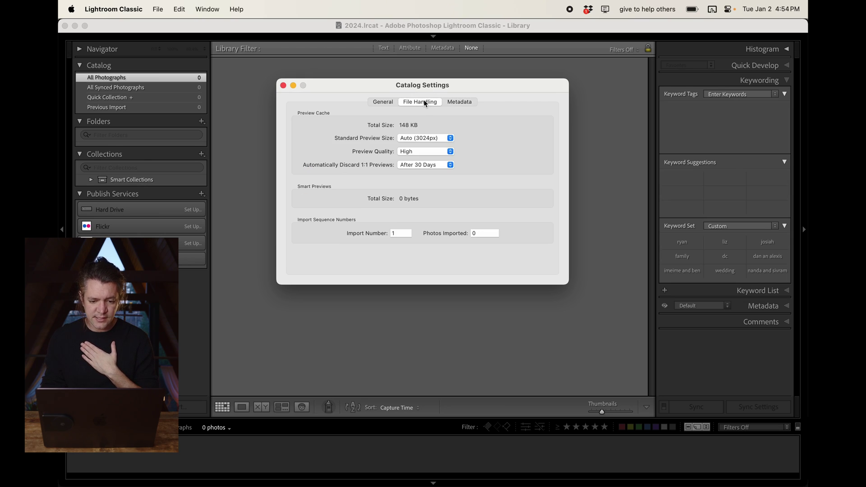
pyautogui.click(283, 85)
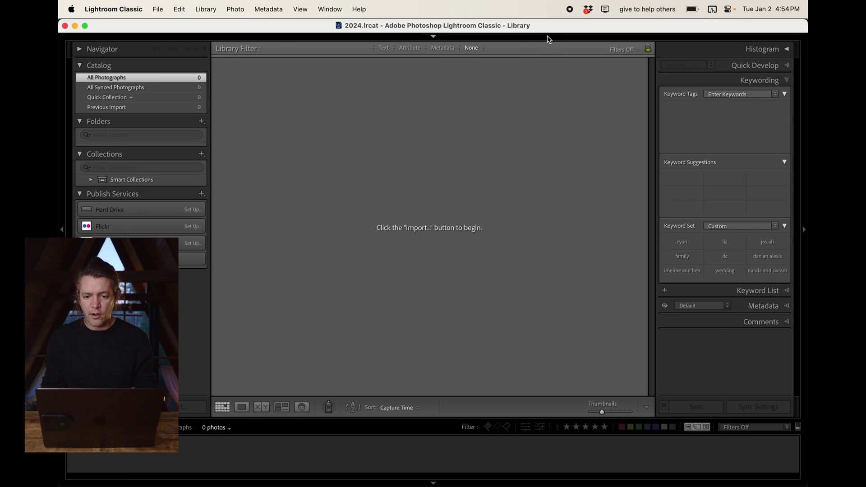
pyautogui.moveTo(549, 42)
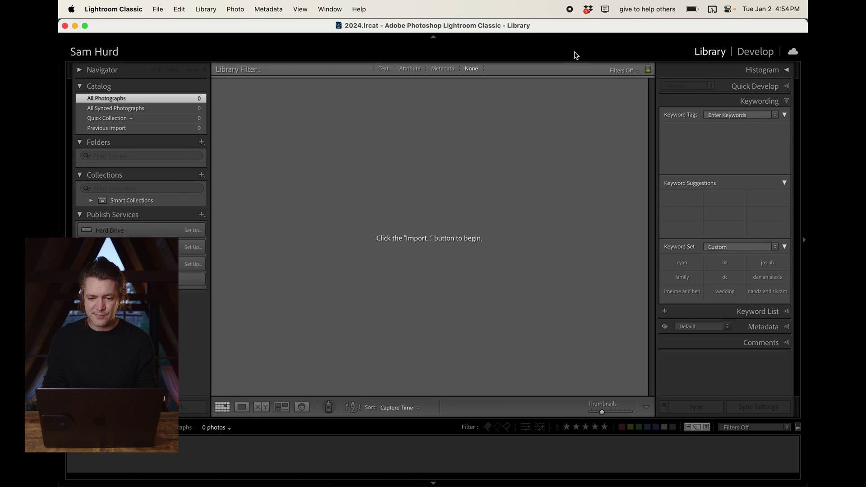
# Step: Set the GAINSTAGE 2024 identity plate text to size 42
pyautogui.rightClick(757, 52)
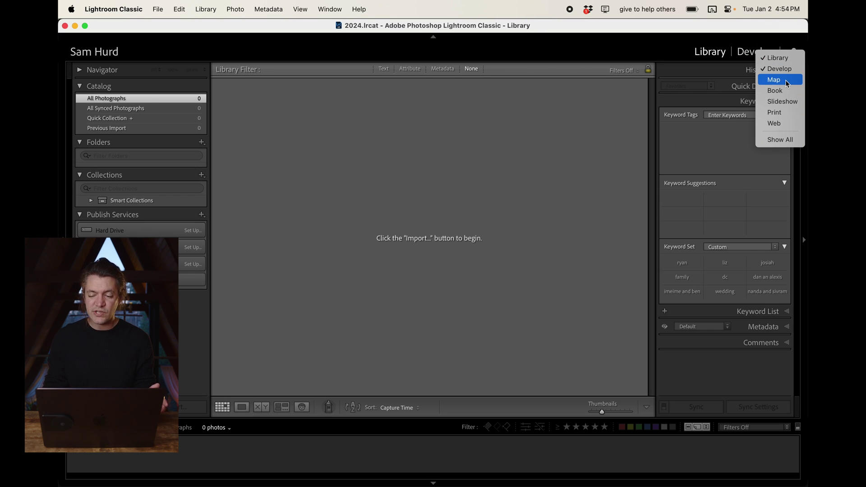
pyautogui.click(631, 54)
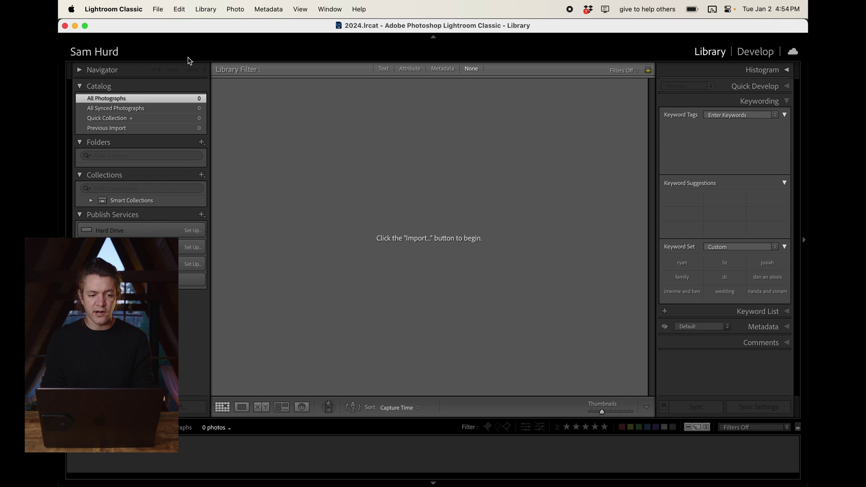
pyautogui.click(145, 55)
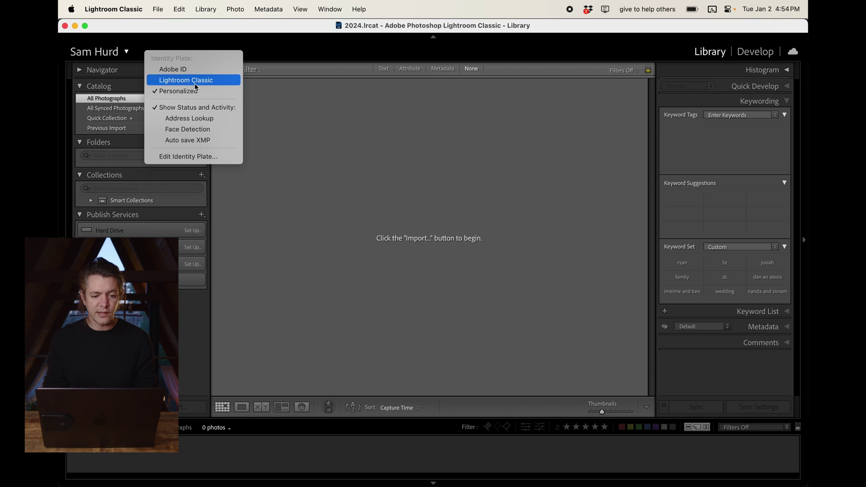
pyautogui.click(335, 171)
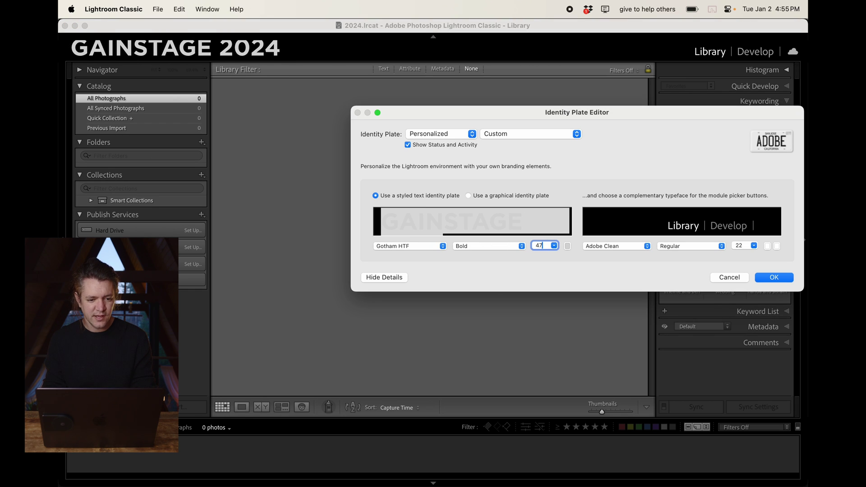
pyautogui.press('Down')
pyautogui.press('Down')
pyautogui.press('Down')
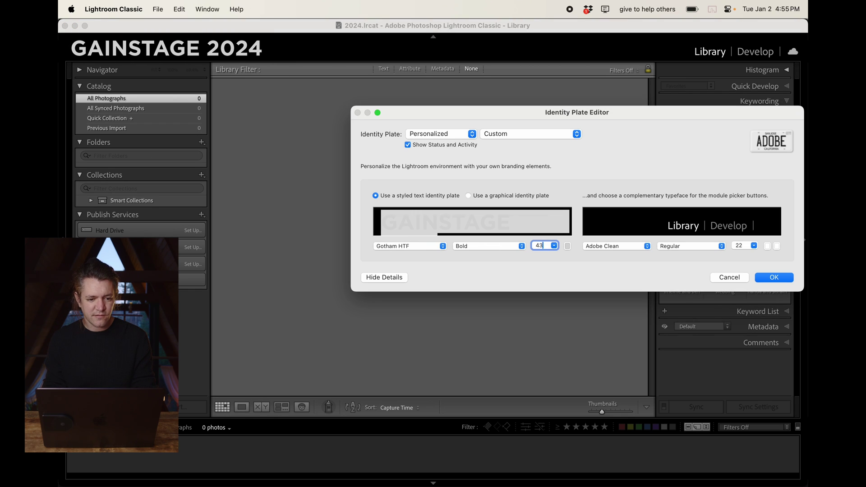
pyautogui.press('Down')
pyautogui.press('Down')
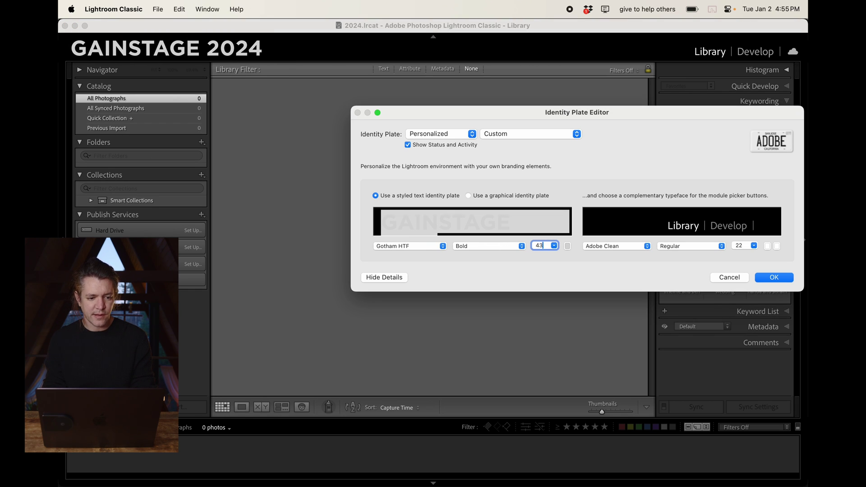
pyautogui.press('Up')
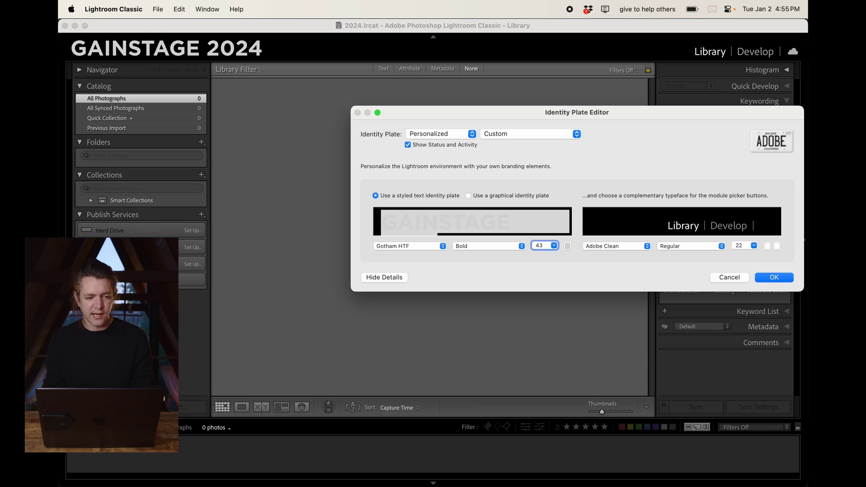
pyautogui.press('Down')
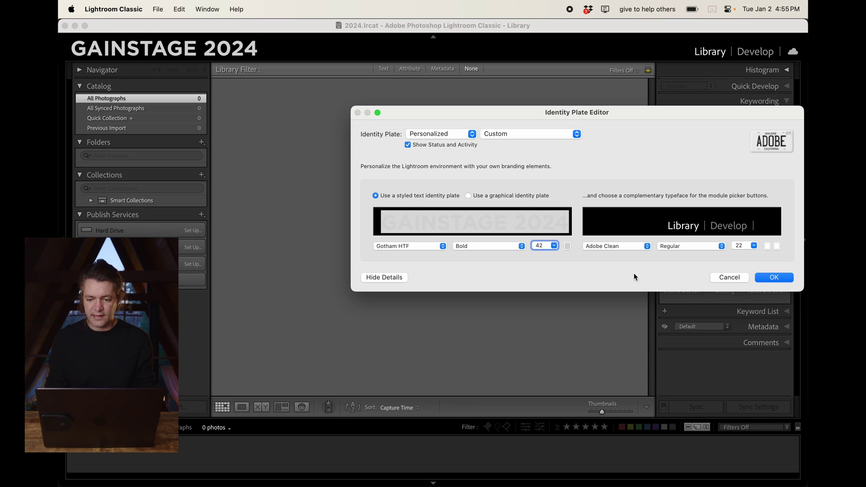
# Step: Set the module picker font to Gotham HTF Bold 52 and apply the identity plate
pyautogui.click(630, 245)
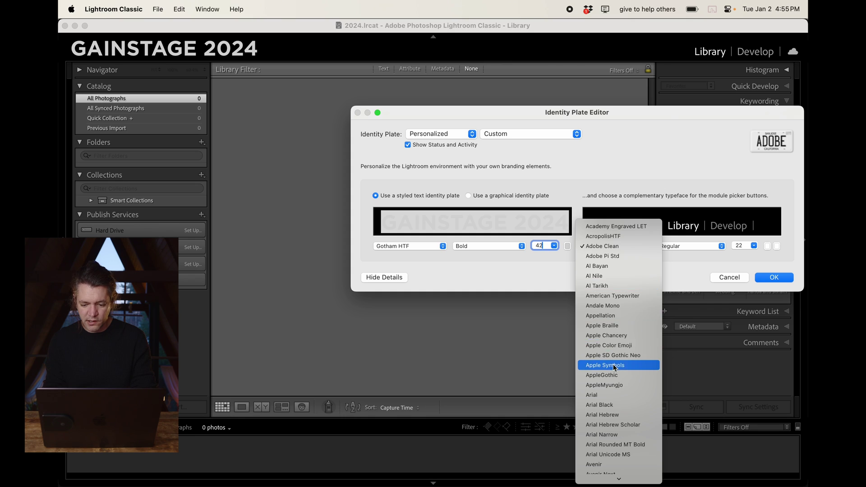
pyautogui.scroll(-10, 612, 364)
pyautogui.click(641, 238)
pyautogui.click(686, 244)
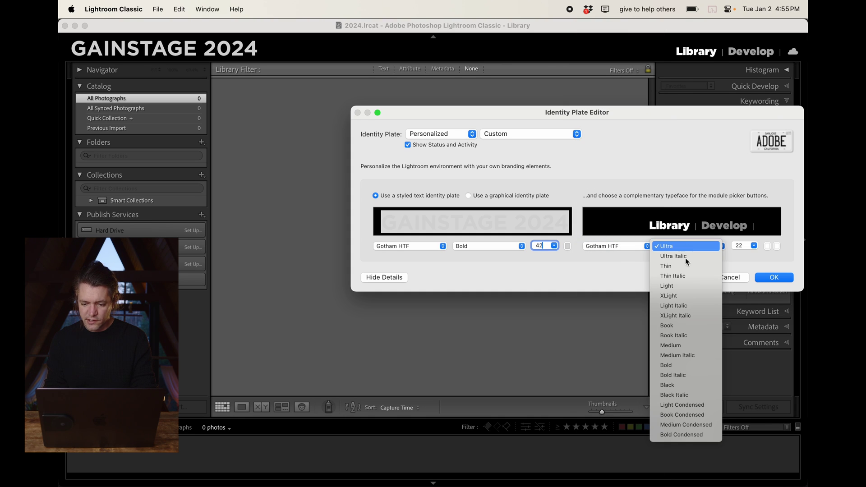
pyautogui.click(690, 365)
pyautogui.doubleClick(740, 245)
pyautogui.write('34')
pyautogui.press('Up')
pyautogui.press('Up')
pyautogui.press('Up')
pyautogui.press('Up')
pyautogui.press('Up')
pyautogui.press('Up')
pyautogui.press('Up')
pyautogui.press('Up')
pyautogui.press('Up')
pyautogui.press('Up')
pyautogui.press('Up')
pyautogui.press('Up')
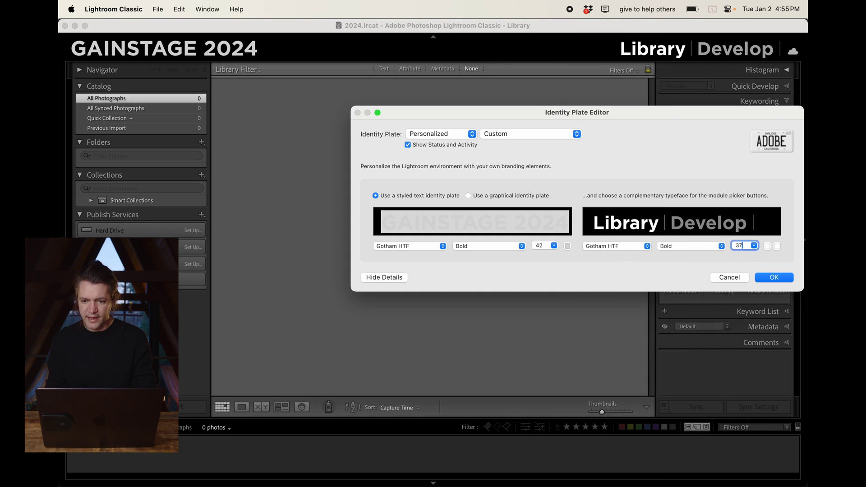
pyautogui.press('Up')
pyautogui.press('Up')
pyautogui.press('Up')
pyautogui.press('Up')
pyautogui.press('Up')
pyautogui.press('Up')
pyautogui.press('Up')
pyautogui.press('Up')
pyautogui.press('Up')
pyautogui.press('Up')
pyautogui.press('Up')
pyautogui.press('Up')
pyautogui.press('Up')
pyautogui.press('Up')
pyautogui.press('Up')
pyautogui.press('Up')
pyautogui.press('Up')
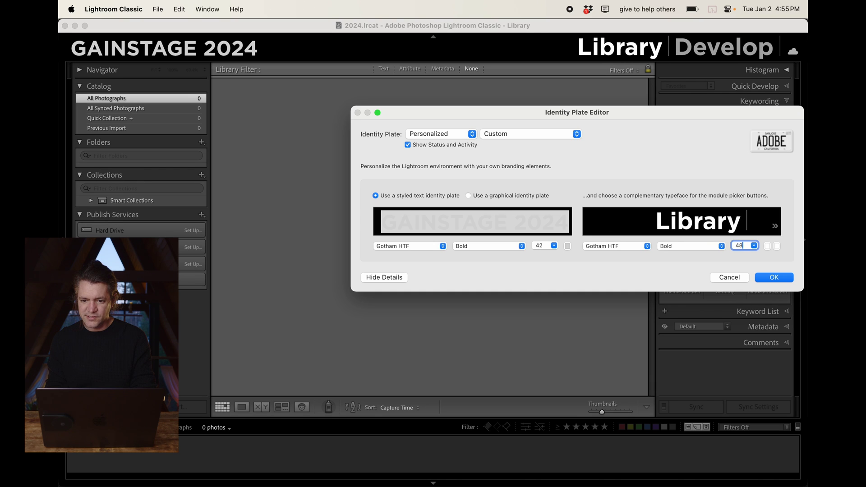
pyautogui.press('Down')
pyautogui.press('Down')
pyautogui.press('Down')
pyautogui.press('Down')
pyautogui.press('Down')
pyautogui.press('Down')
pyautogui.press('Down')
pyautogui.press('Down')
pyautogui.press('Down')
pyautogui.press('Down')
pyautogui.press('Down')
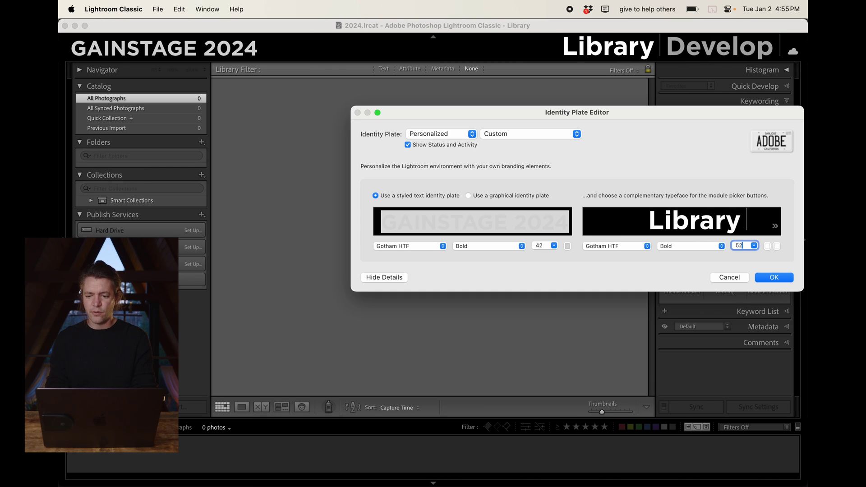
pyautogui.click(765, 282)
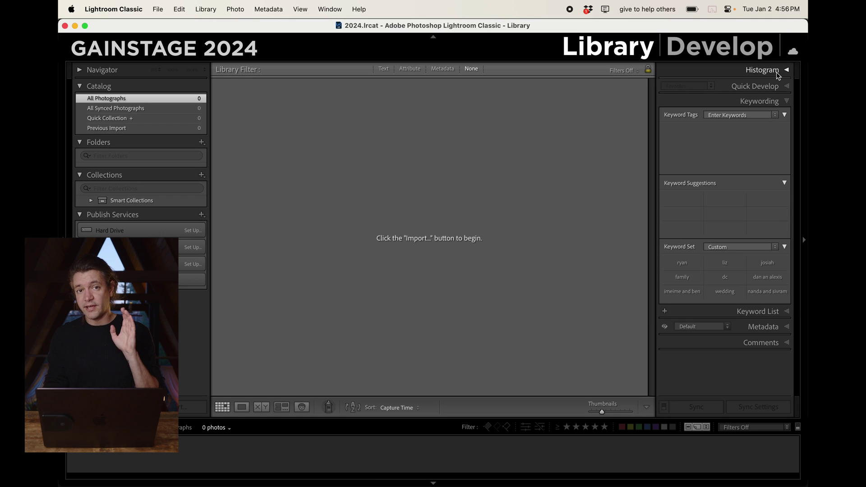
# Step: Open the Import Photos and Video window from the File menu
pyautogui.click(777, 75)
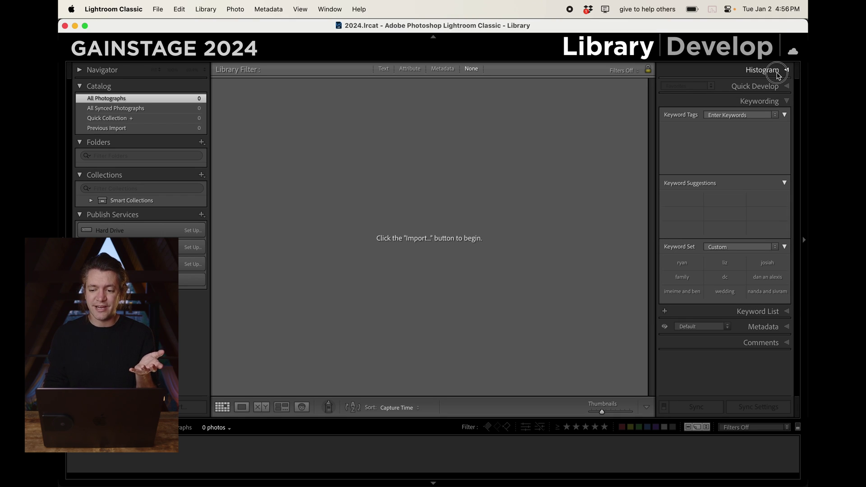
pyautogui.click(776, 72)
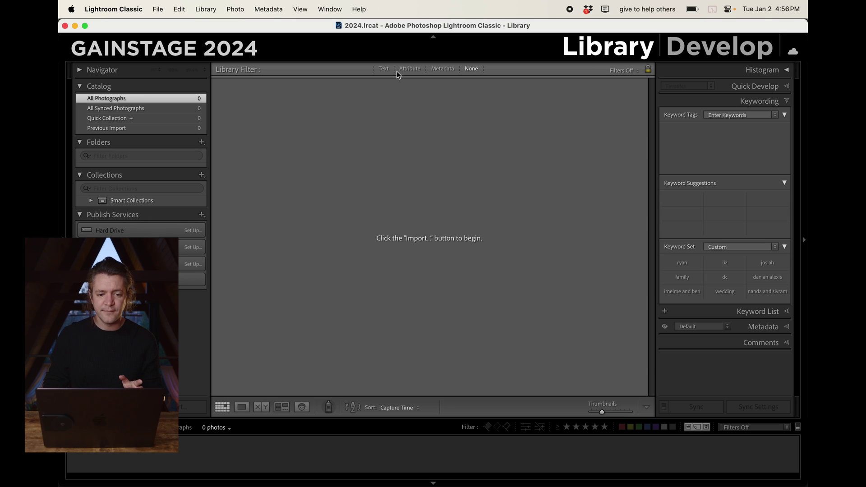
pyautogui.click(159, 10)
pyautogui.click(210, 85)
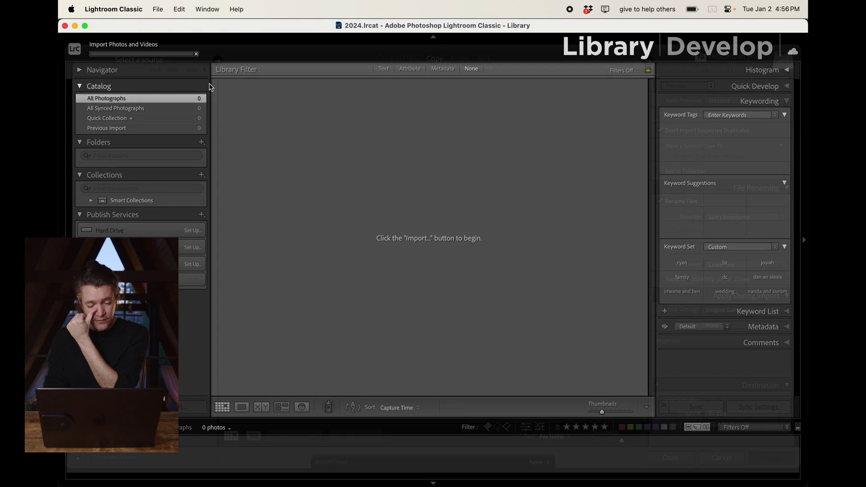
# Step: Show the photos from the 100EOSR3 camera folder, sorted Z-A
pyautogui.press('Return')
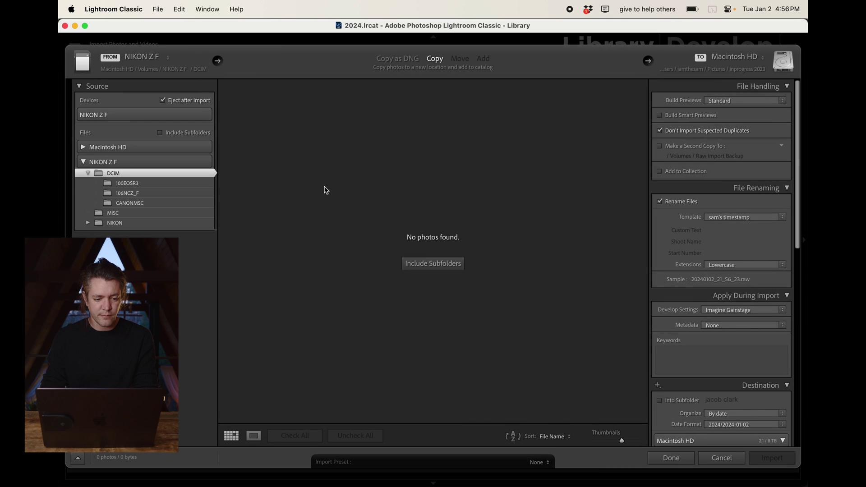
pyautogui.click(144, 183)
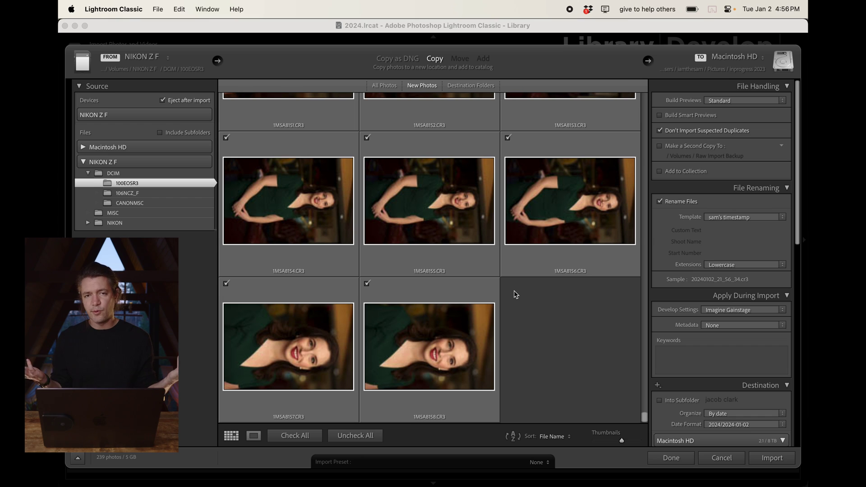
pyautogui.click(513, 437)
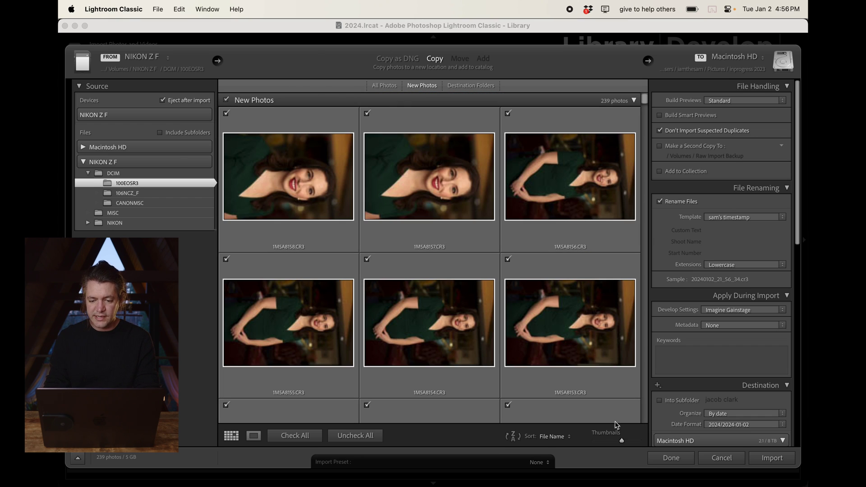
# Step: Keep Build Previews at Standard and also build Smart Previews on import
pyautogui.click(744, 101)
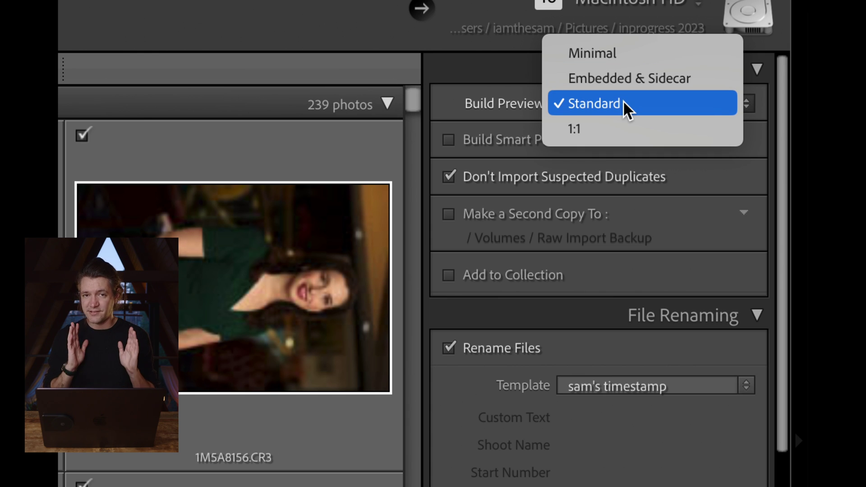
pyautogui.click(626, 108)
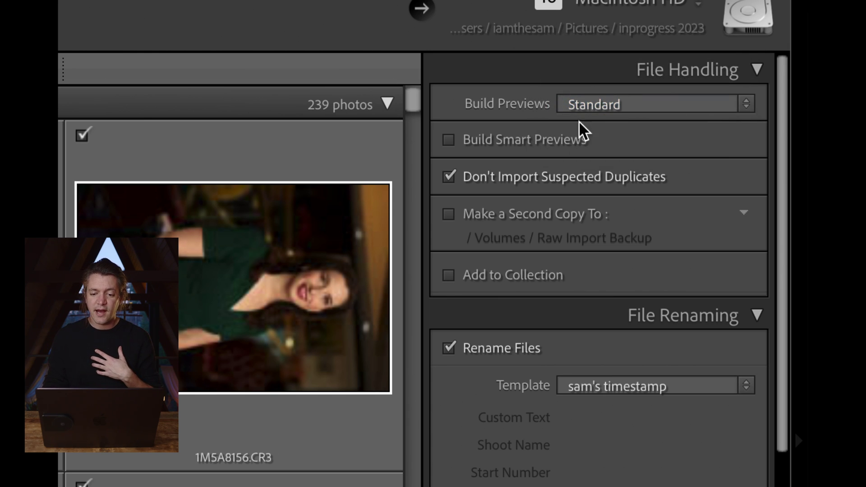
pyautogui.click(539, 140)
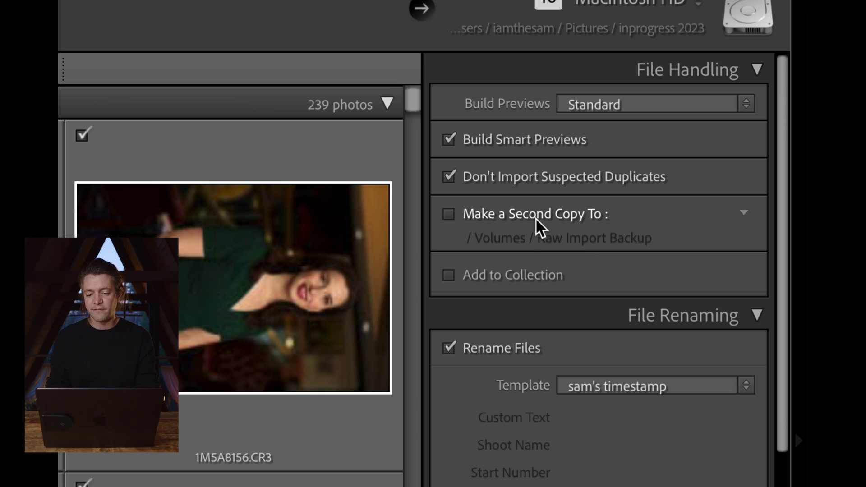
pyautogui.scroll(-2, 708, 437)
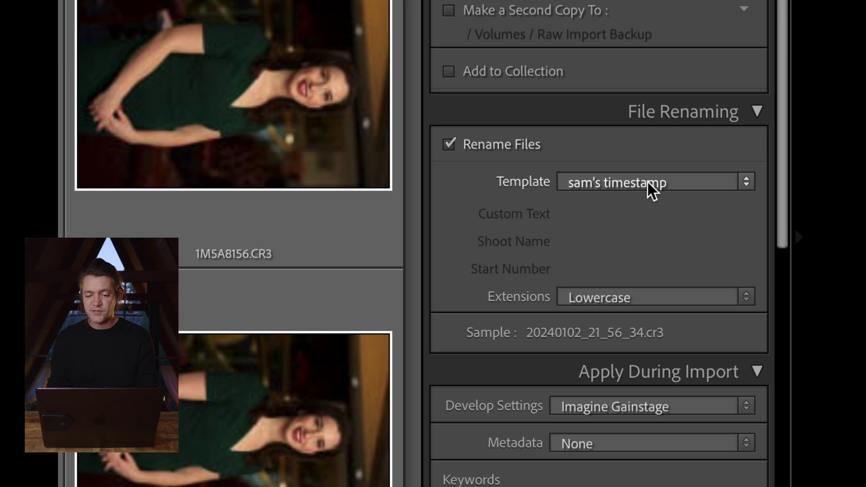
pyautogui.click(648, 182)
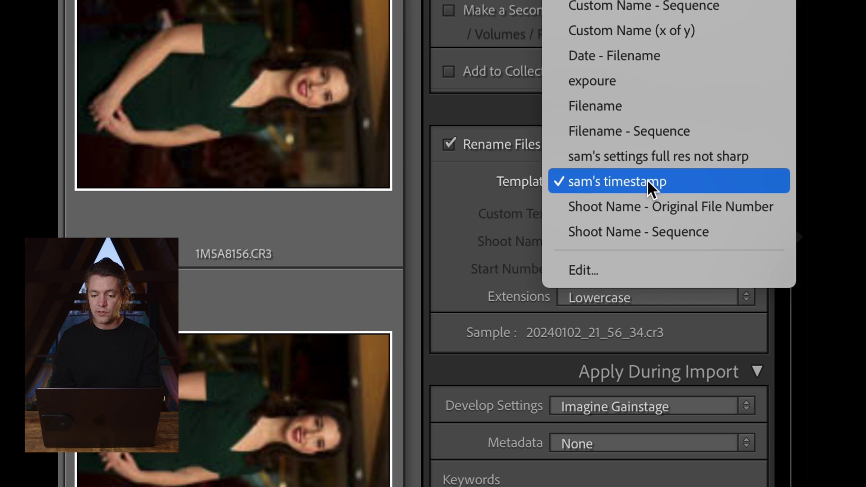
pyautogui.click(602, 266)
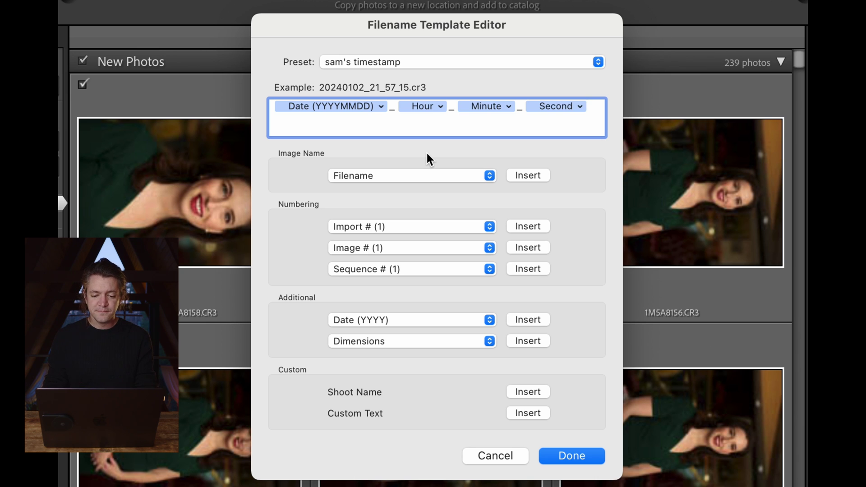
pyautogui.click(494, 456)
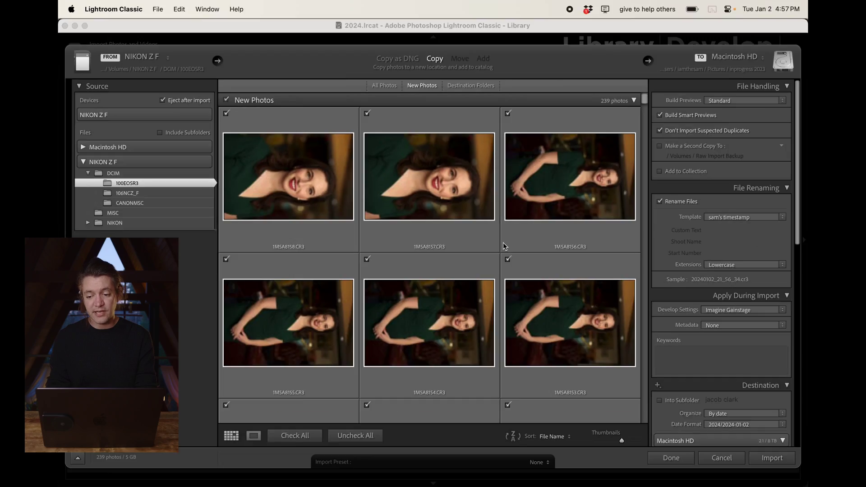
pyautogui.scroll(-5, 722, 226)
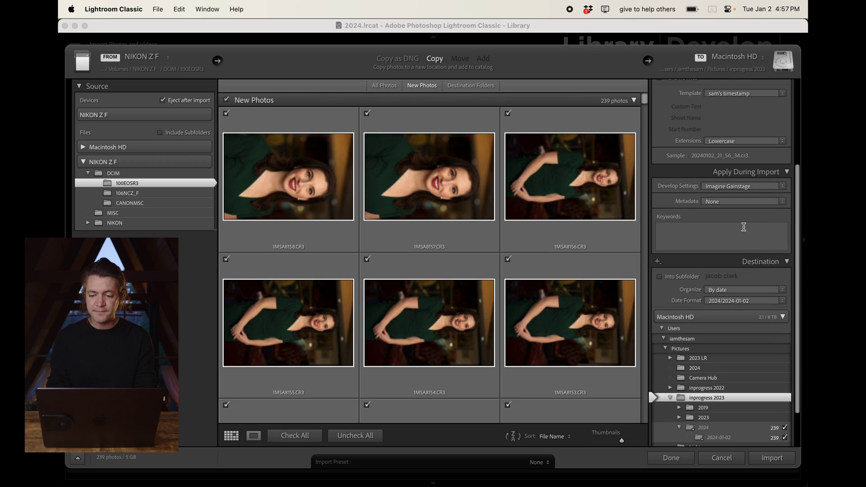
# Step: Add the import keywords national press club, president, washington dc, leaving the develop preset unchanged
pyautogui.click(717, 242)
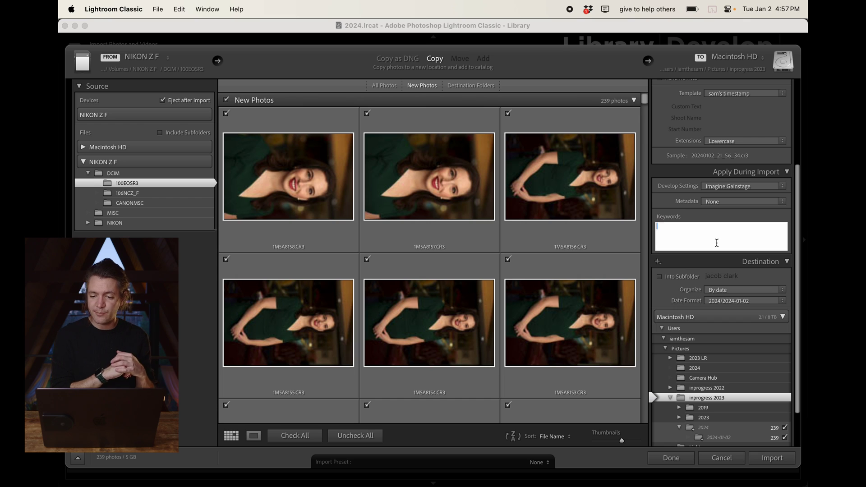
pyautogui.click(748, 187)
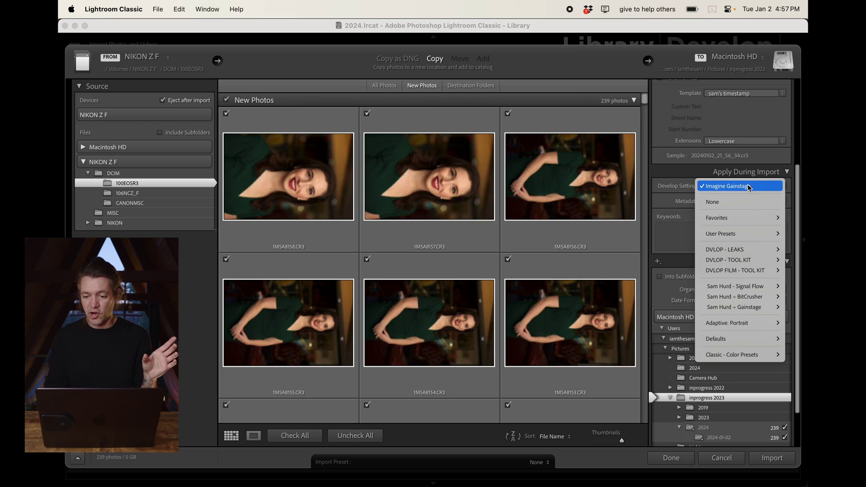
pyautogui.moveTo(746, 216)
pyautogui.click(730, 171)
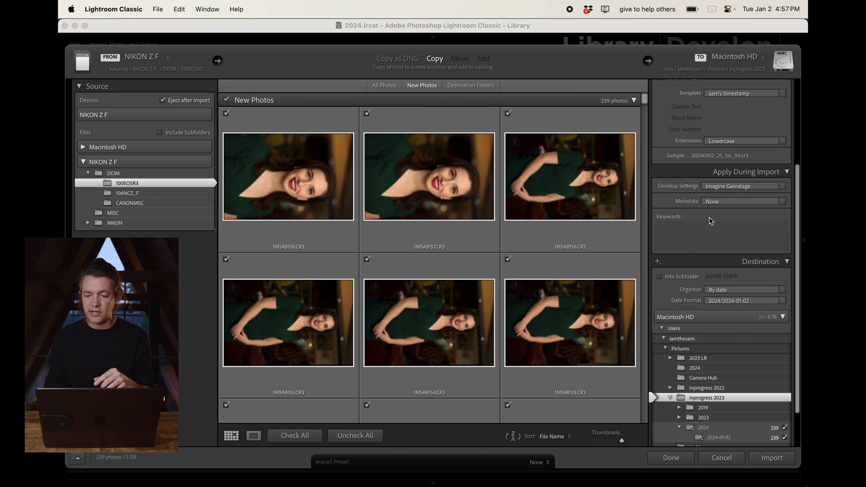
pyautogui.click(707, 245)
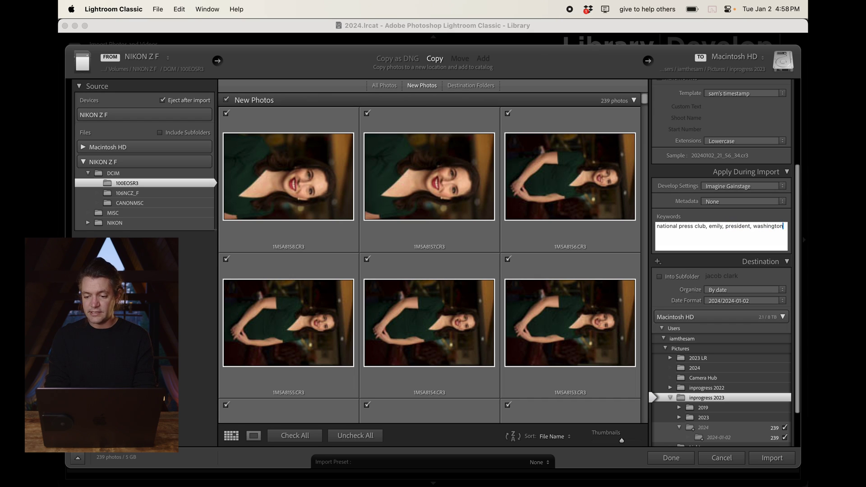
pyautogui.press('super+a')
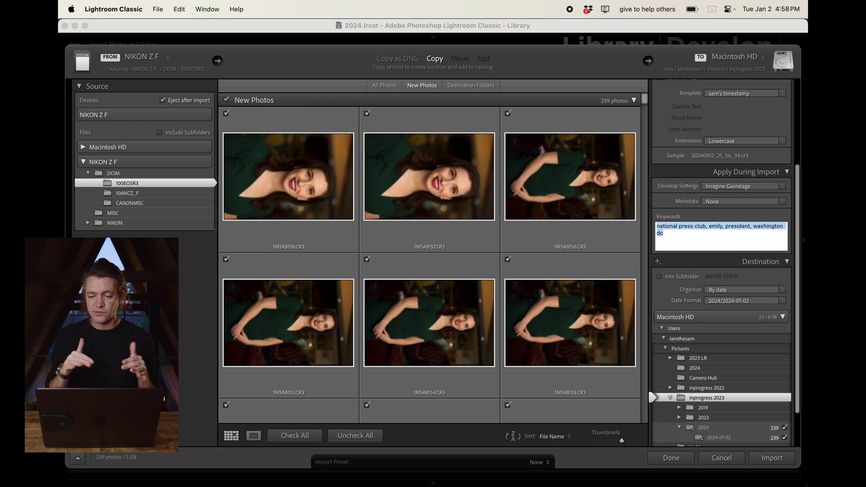
pyautogui.click(735, 241)
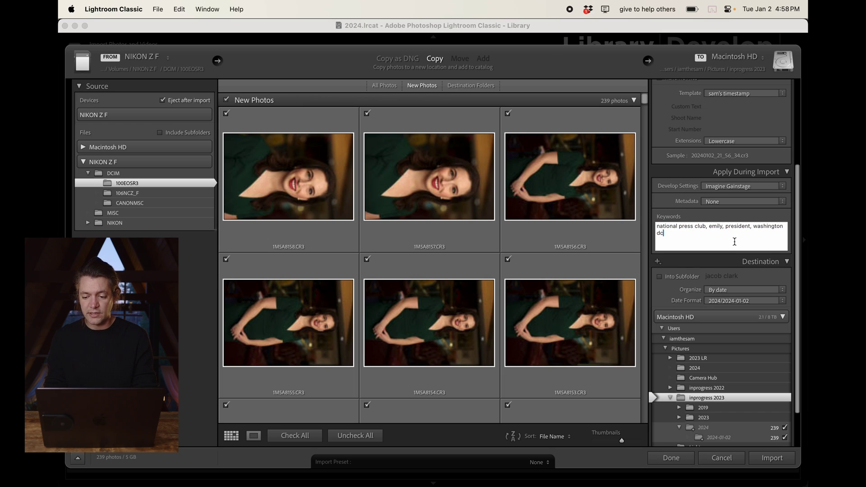
pyautogui.scroll(-2, 723, 319)
pyautogui.scroll(-1, 724, 319)
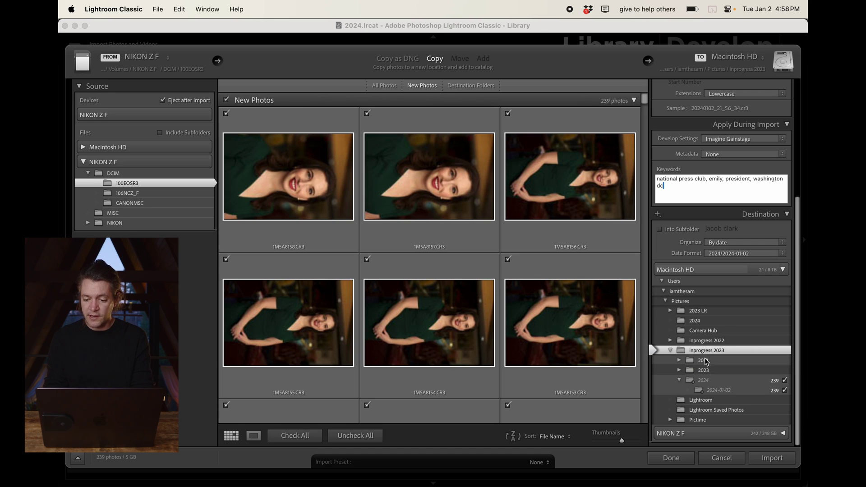
# Step: Create a new 'inprogress 2024' destination folder under Pictures and start importing the 239 photos
pyautogui.rightClick(710, 302)
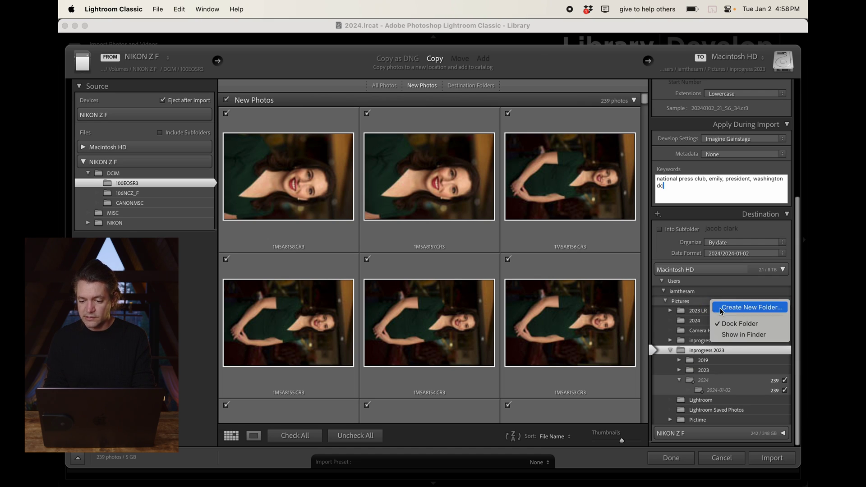
pyautogui.click(739, 307)
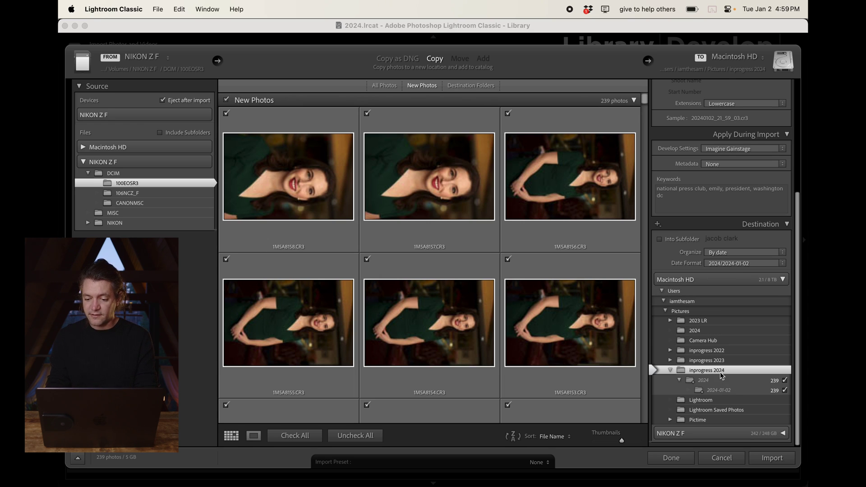
pyautogui.scroll(8, 722, 373)
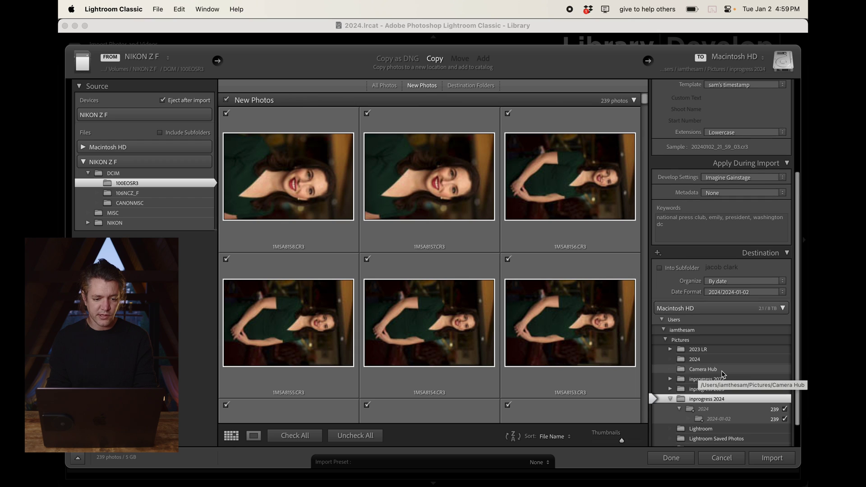
pyautogui.click(768, 459)
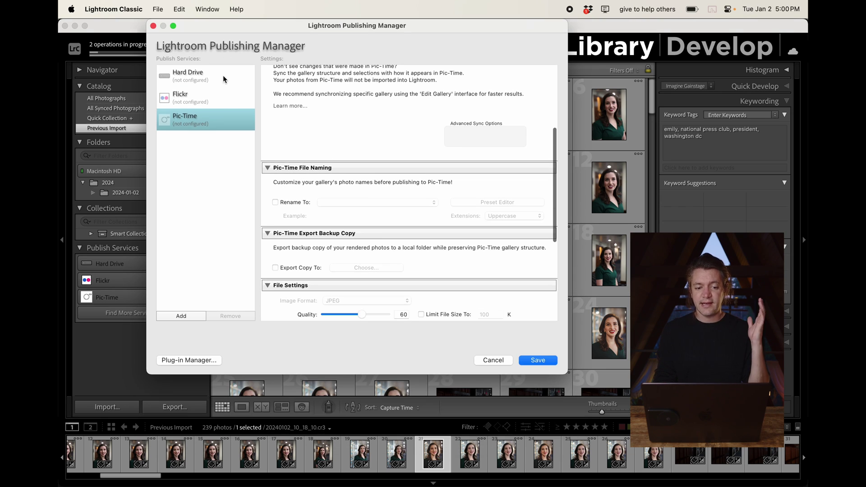
# Step: Log in to the Pic-Time account and turn on resizing for published photos
pyautogui.moveTo(247, 20); pyautogui.dragTo(403, 53)
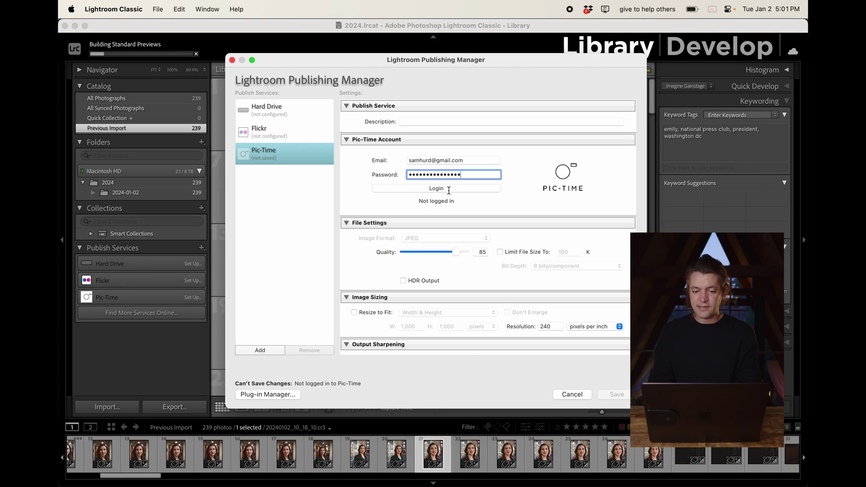
pyautogui.click(449, 189)
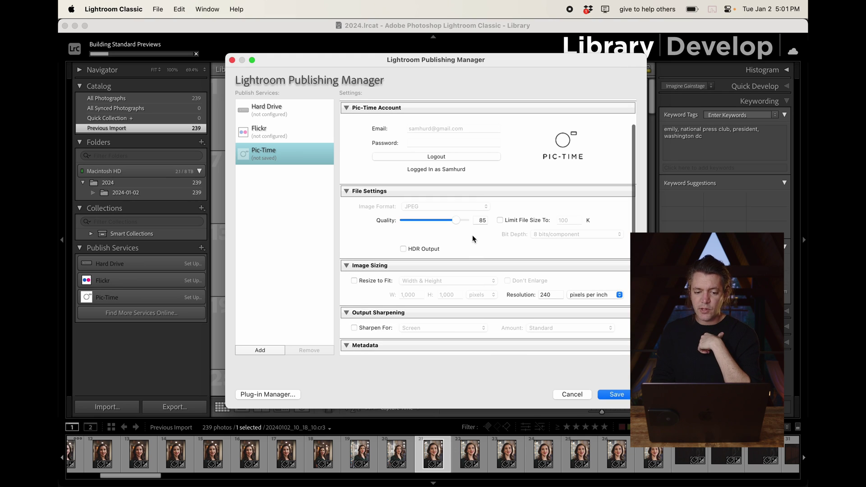
pyautogui.click(354, 280)
pyautogui.scroll(-2, 361, 270)
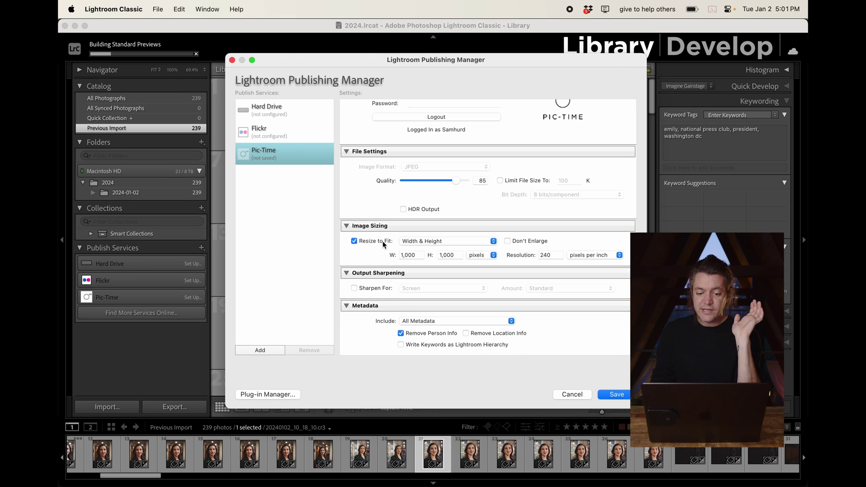
# Step: Resize by Long Edge to 5,000 pixels at 240 ppi and save the service
pyautogui.click(435, 240)
pyautogui.click(444, 261)
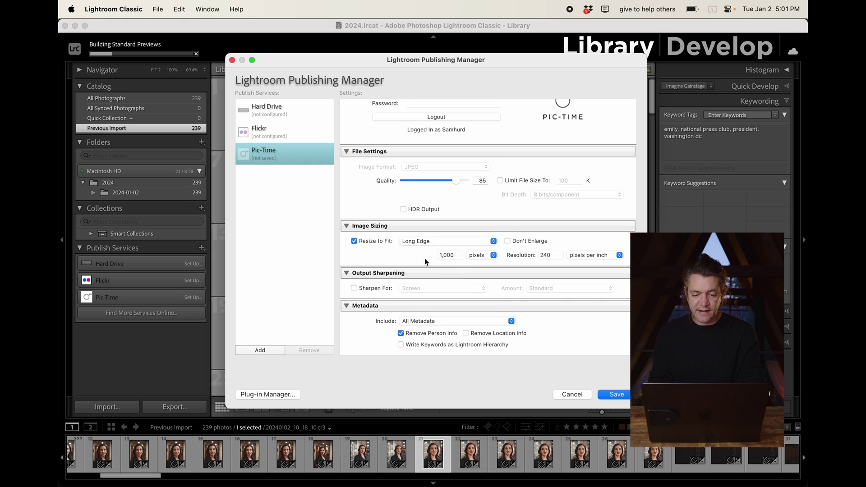
pyautogui.click(454, 255)
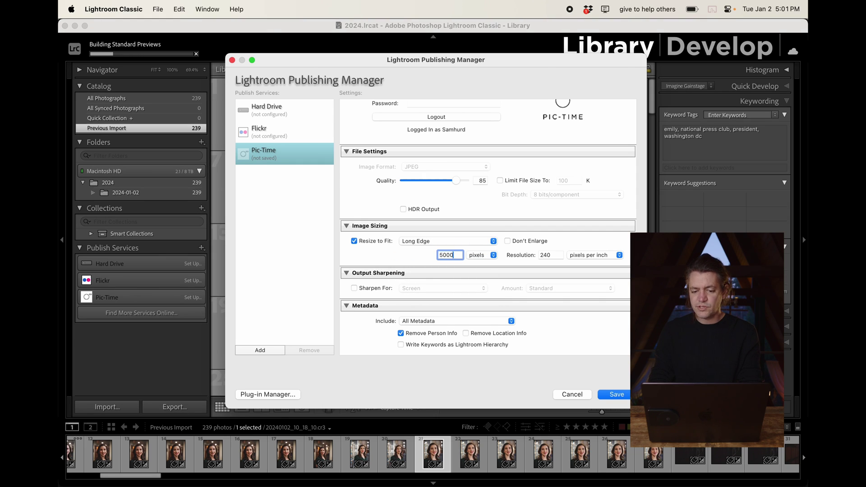
pyautogui.click(384, 260)
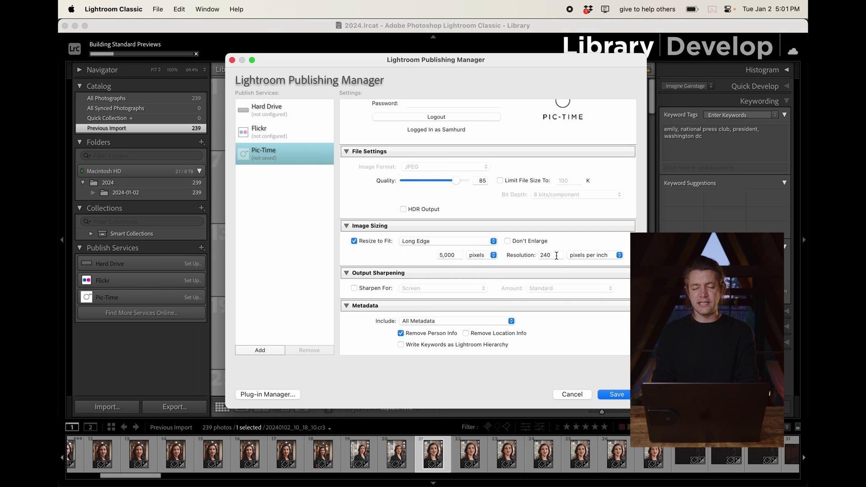
pyautogui.scroll(-1, 579, 265)
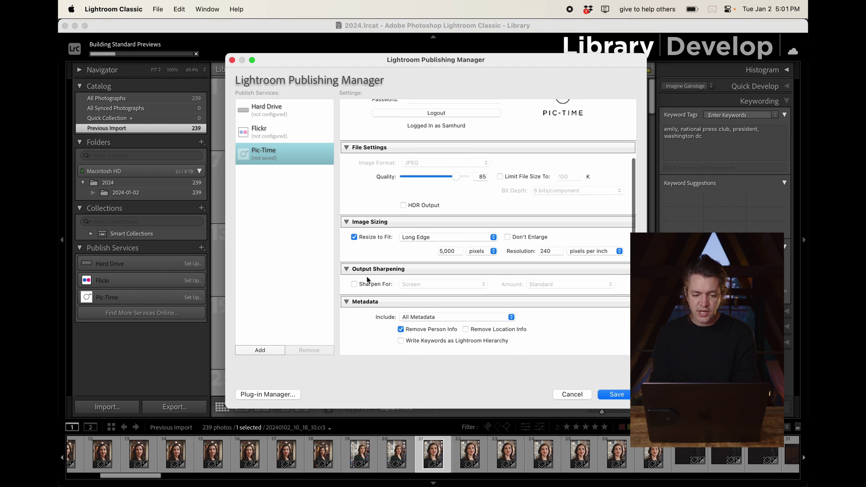
pyautogui.scroll(5, 571, 283)
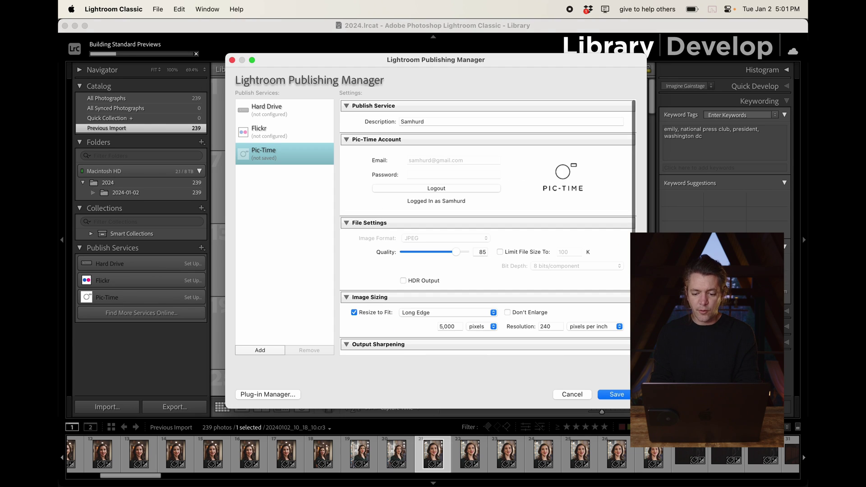
pyautogui.click(625, 396)
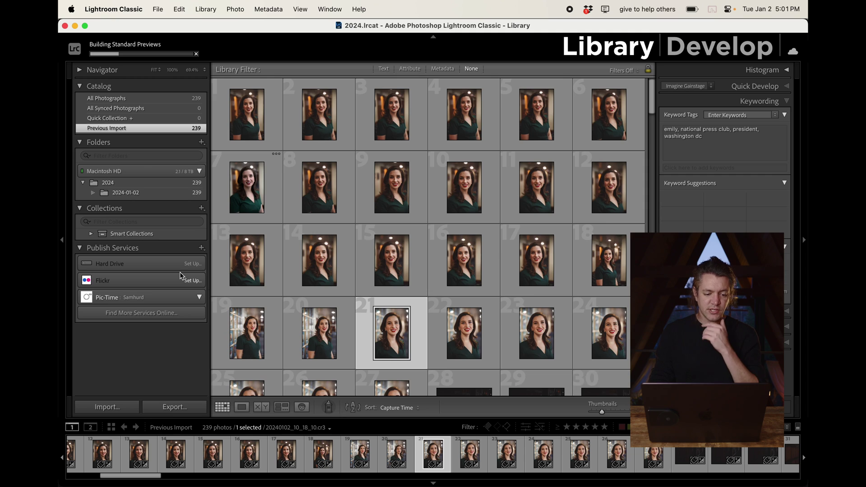
# Step: Edit the Pic-Time service settings to export a backup copy to Dropbox/Pic-Time Backups
pyautogui.rightClick(164, 302)
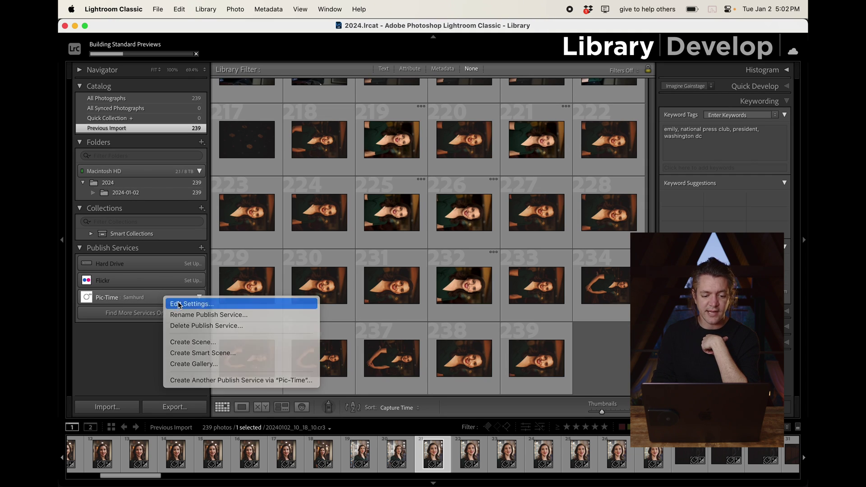
pyautogui.click(185, 303)
pyautogui.scroll(-5, 496, 289)
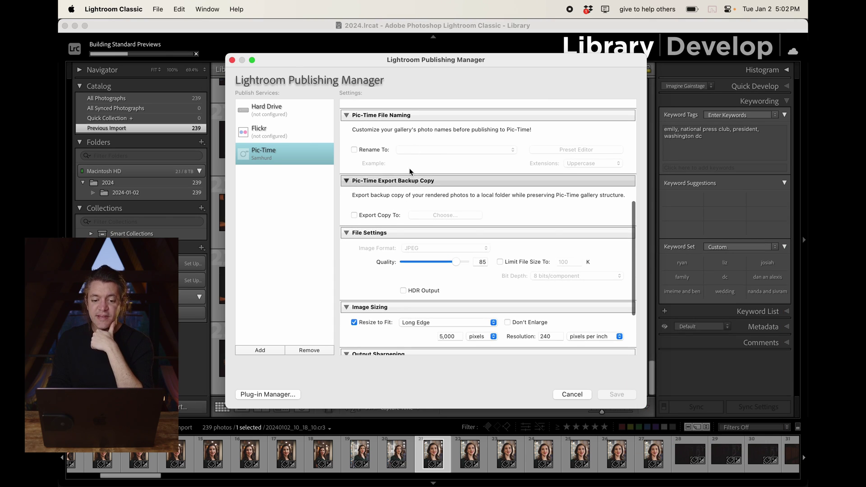
pyautogui.click(380, 215)
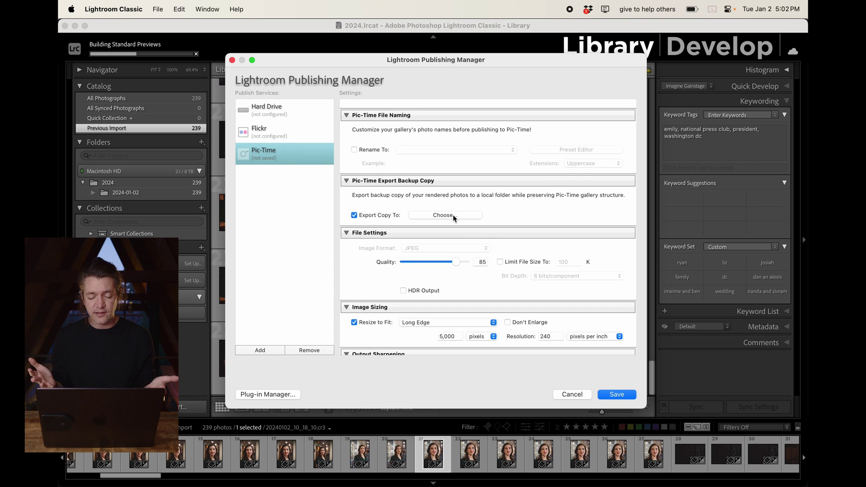
pyautogui.click(451, 215)
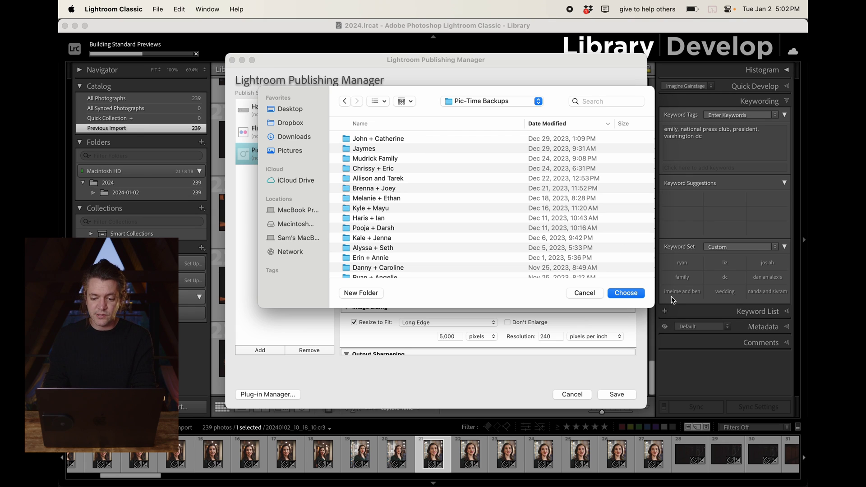
pyautogui.click(631, 294)
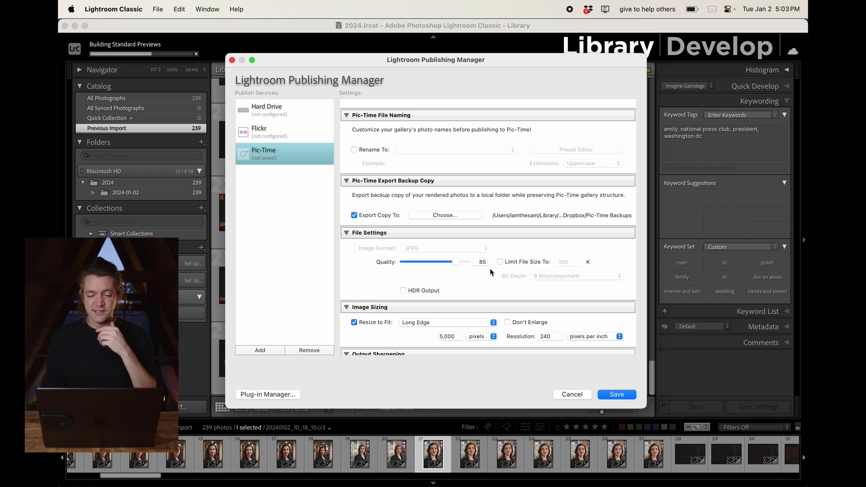
# Step: Review the Pic-Time Publishing Manager settings, then save the service with its Dropbox backup
pyautogui.scroll(-3, 490, 268)
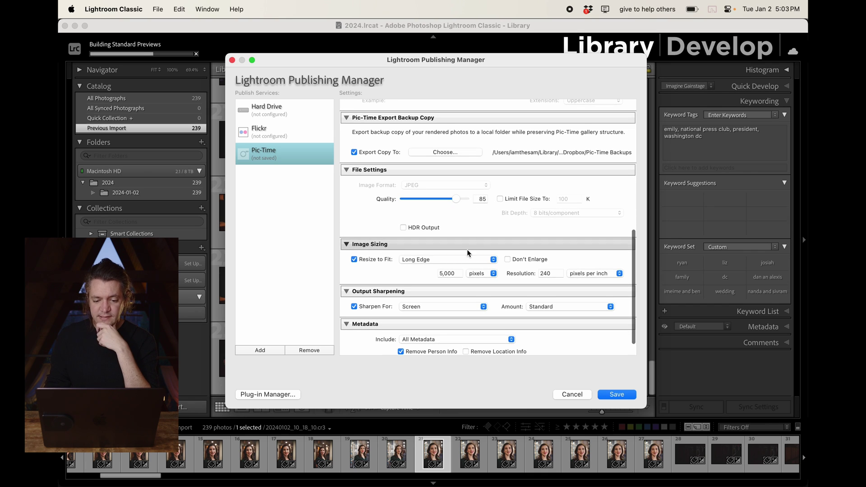
pyautogui.scroll(-1, 468, 253)
pyautogui.scroll(5, 486, 323)
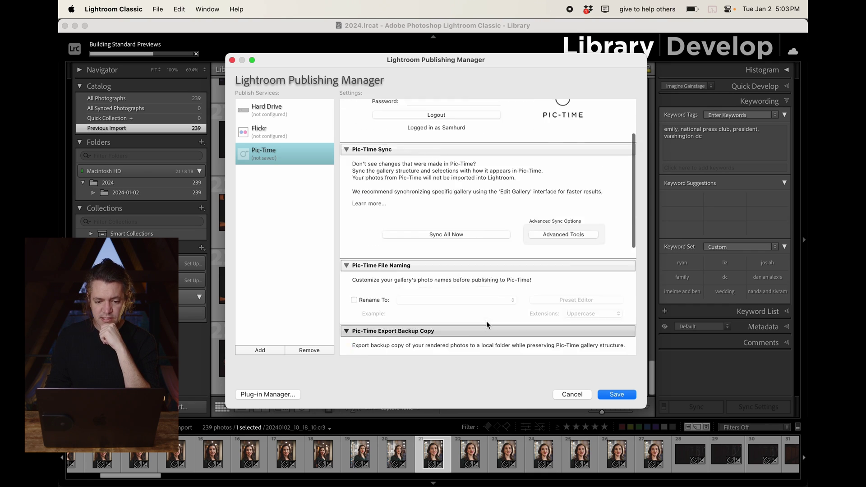
pyautogui.scroll(3, 486, 321)
pyautogui.scroll(-8, 486, 321)
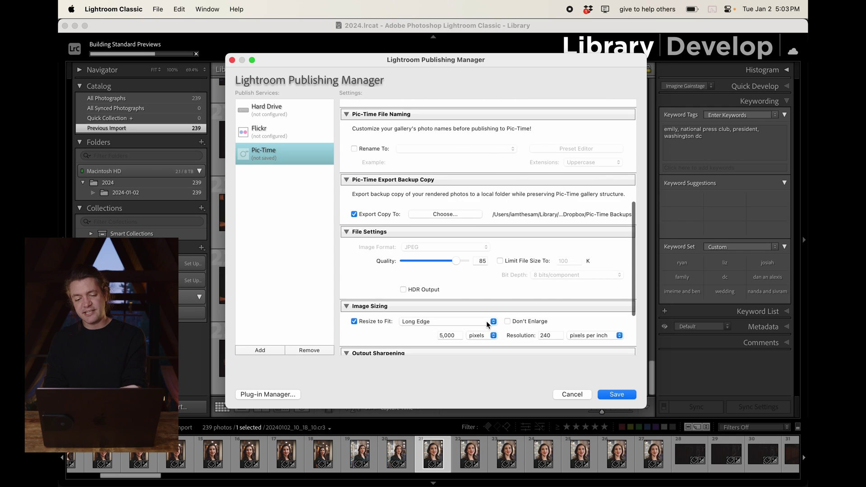
pyautogui.scroll(-3, 486, 320)
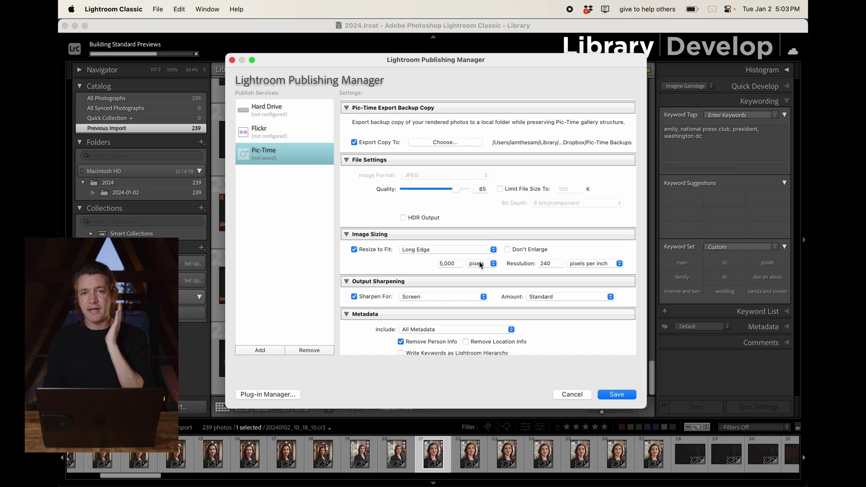
pyautogui.scroll(6, 479, 261)
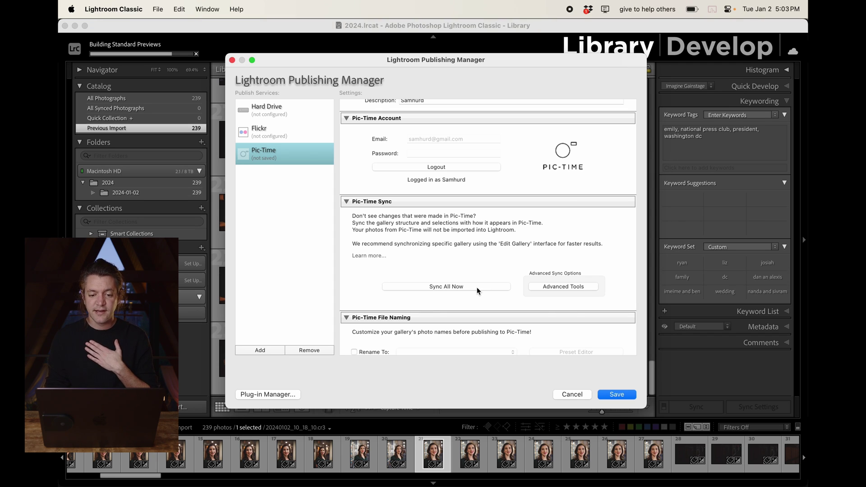
pyautogui.scroll(2, 478, 291)
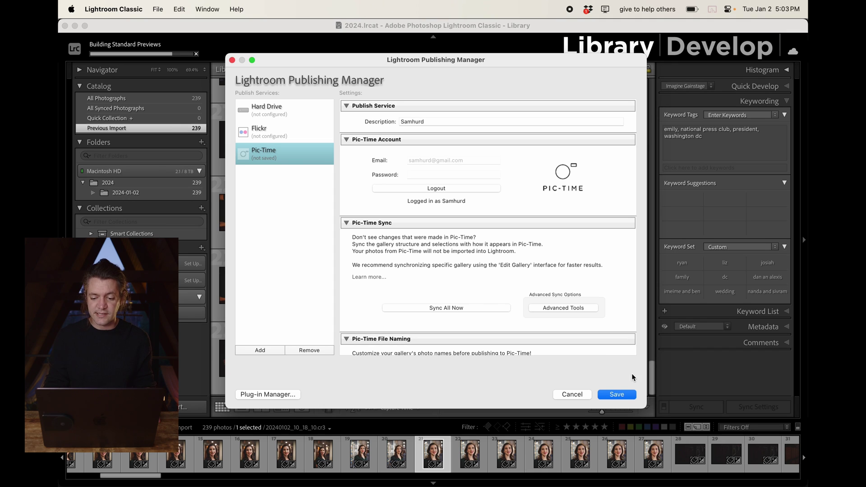
pyautogui.click(617, 395)
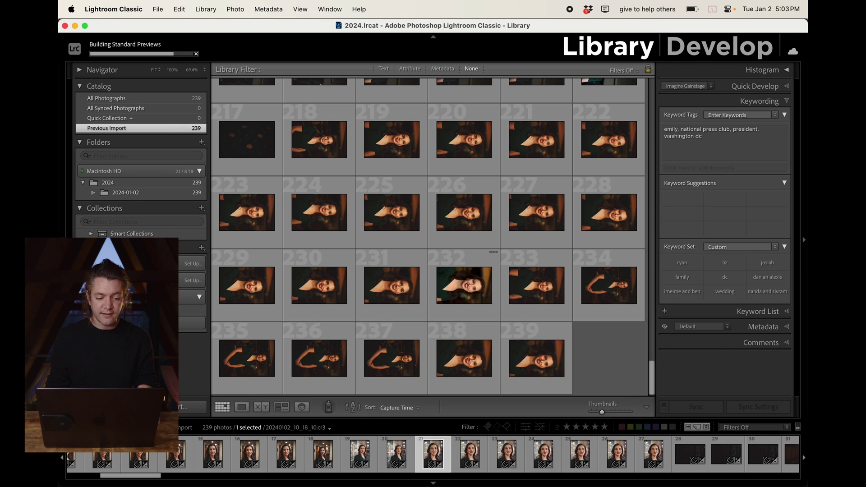
# Step: Open photo 239 enlarged in Loupe view
pyautogui.rightClick(167, 297)
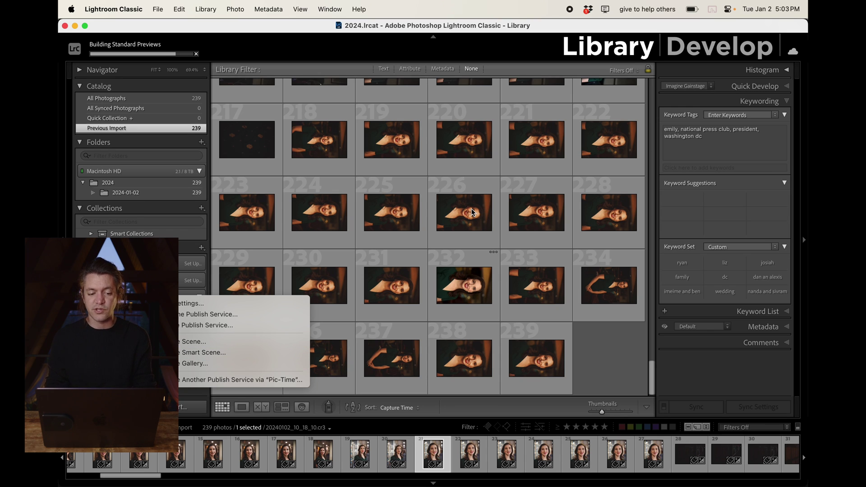
pyautogui.click(539, 359)
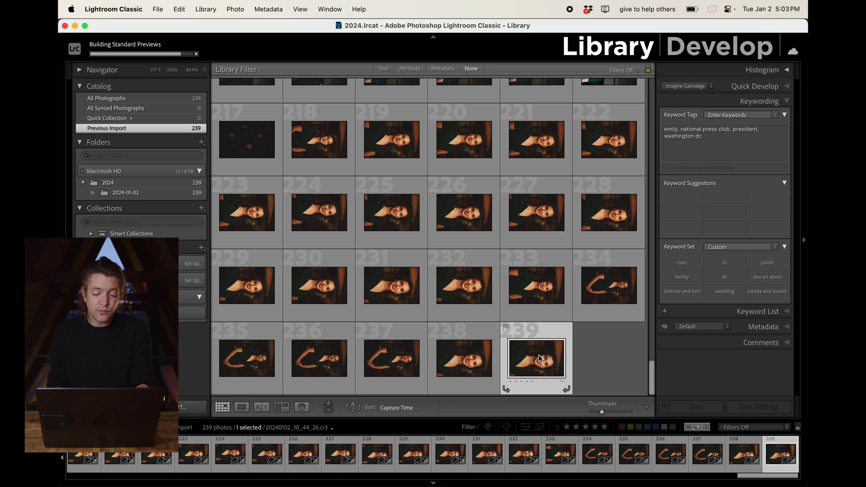
pyautogui.doubleClick(538, 358)
# Step: Step back through the portraits one by one to a close-up portrait
pyautogui.press('Left')
pyautogui.press('Left')
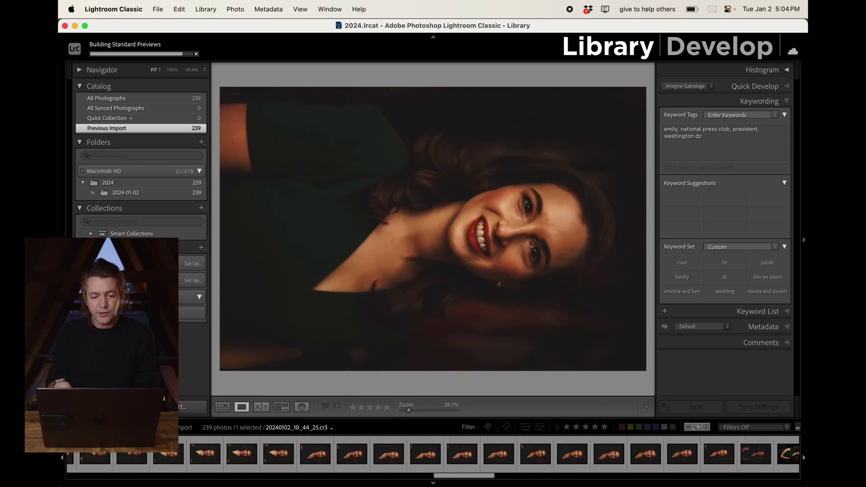
pyautogui.press('Left')
pyautogui.press('Left')
pyautogui.press('Left')
pyautogui.press('Left')
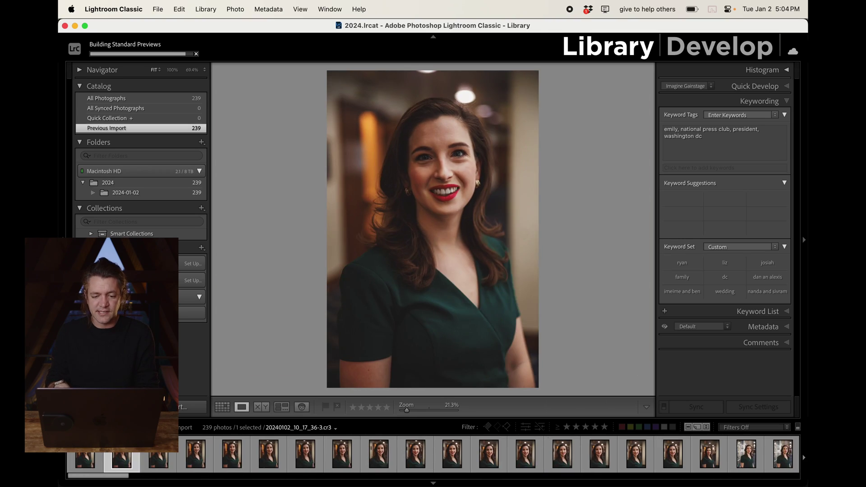
pyautogui.press('Left')
pyautogui.press('Left')
pyautogui.press('Left')
pyautogui.press('Left')
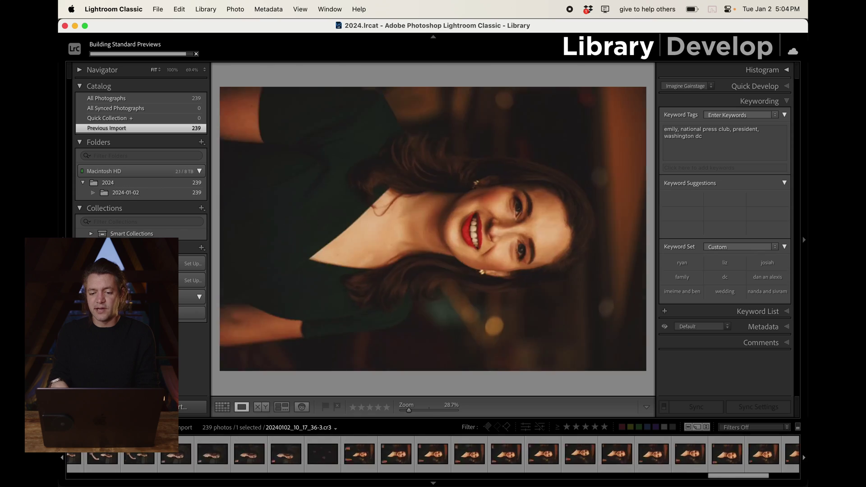
pyautogui.press('Left')
pyautogui.press('Left')
pyautogui.press('Left')
pyautogui.press('Left')
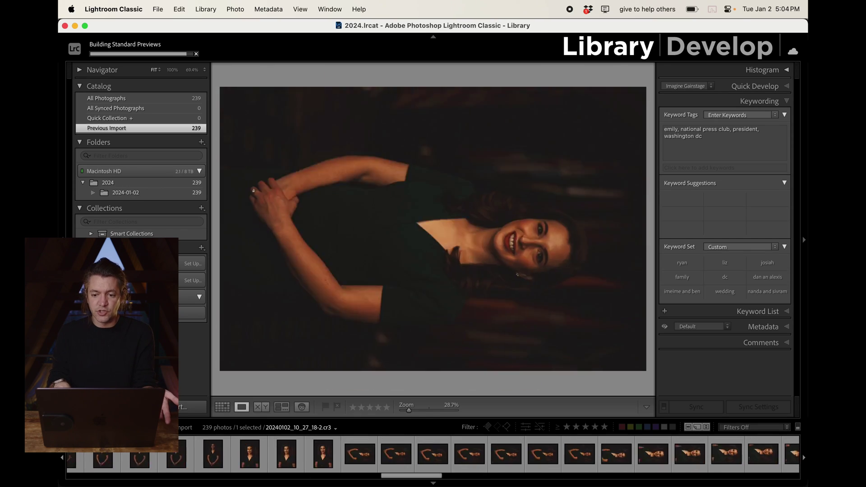
pyautogui.press('Left')
pyautogui.press('Left')
pyautogui.press('Left')
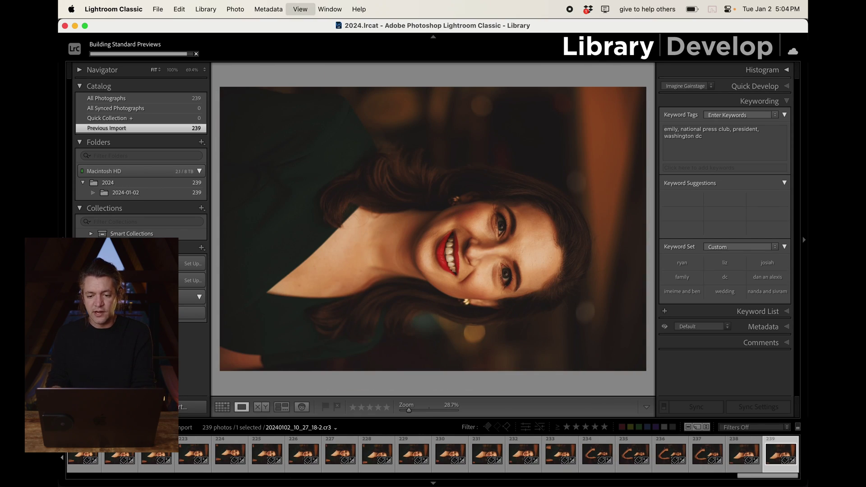
pyautogui.press('Left')
# Step: Collapse the Develop Histogram, return to Library Loupe, then flag the portrait Pick and unflag it
pyautogui.press('d')
pyautogui.click(762, 70)
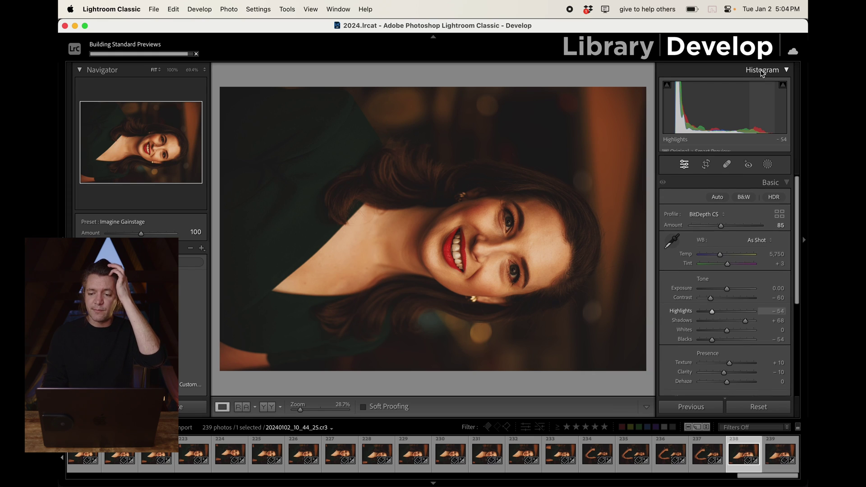
pyautogui.press('Right')
pyautogui.press('e')
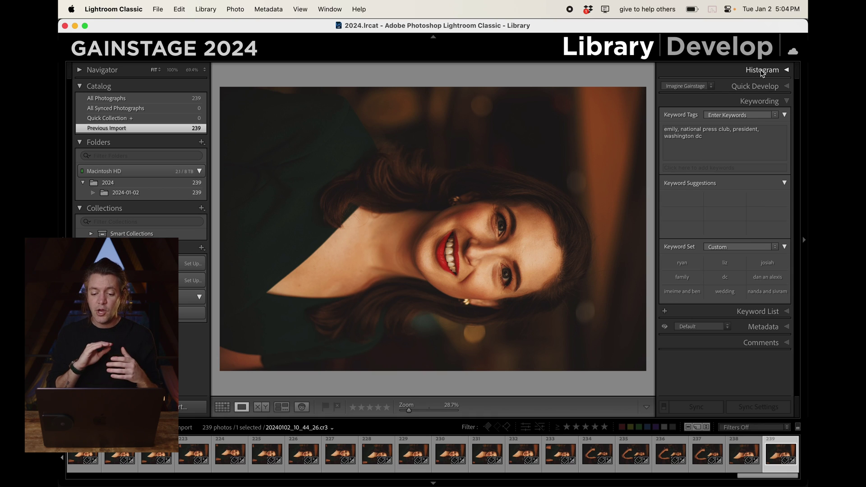
pyautogui.press('p')
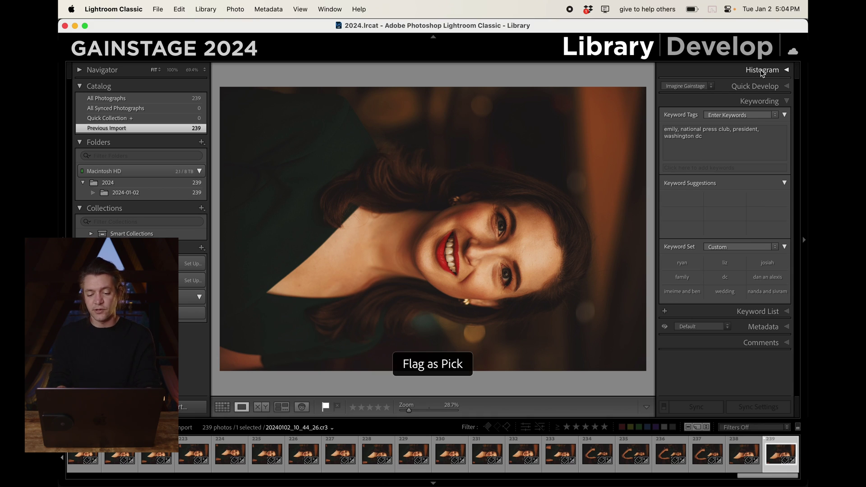
pyautogui.press('u')
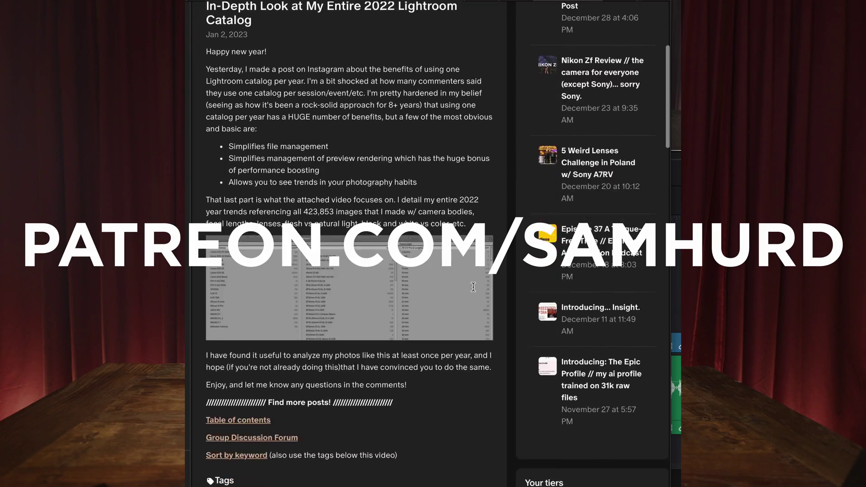
pyautogui.scroll(-15, 474, 291)
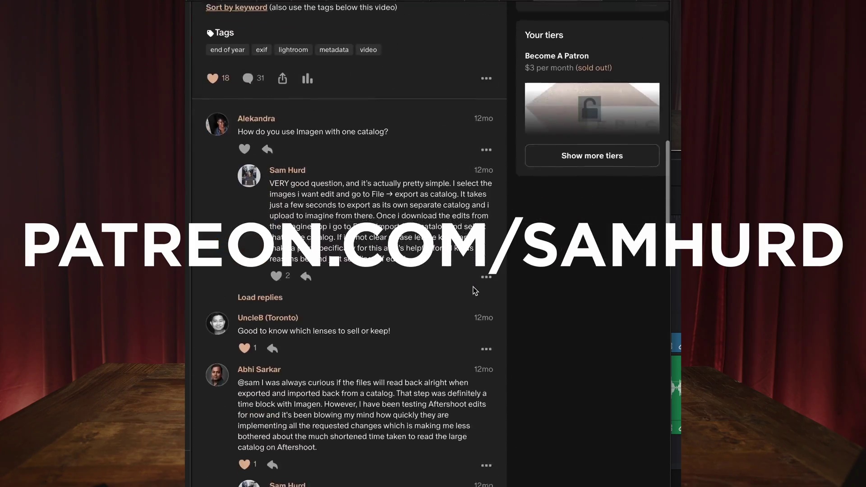
pyautogui.scroll(-8, 475, 290)
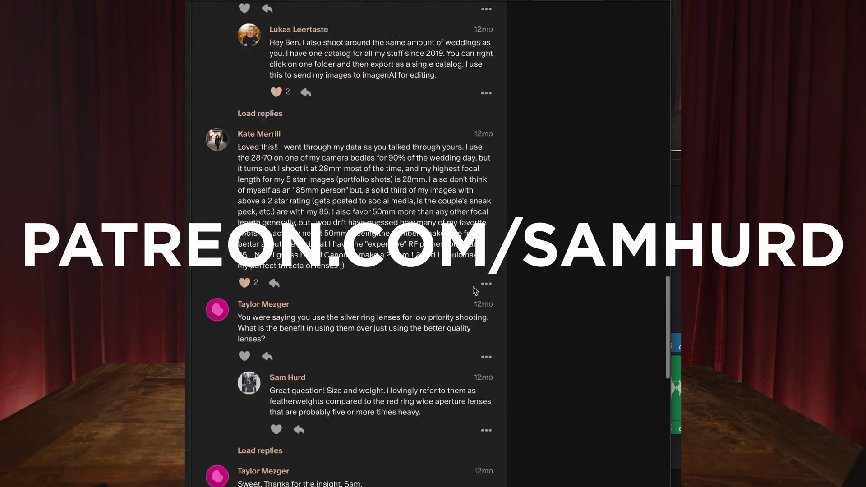